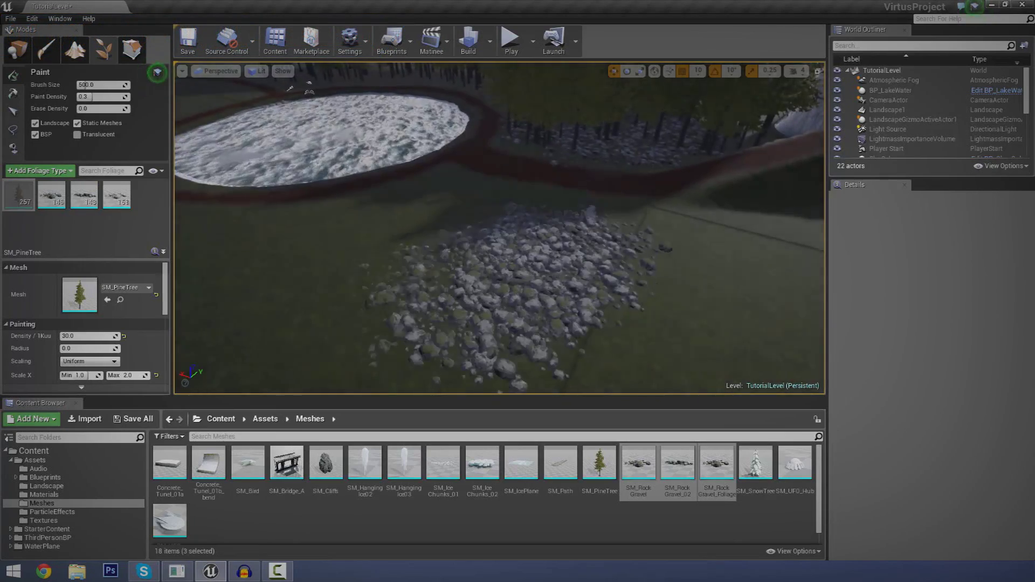
Paint the rock gravel foliage across the grass in front of the lake and inspect the painted forest from several sides
{"action": "mouse_move", "coordinate": [297, 302]}
{"action": "left_mouse_down"}
{"action": "mouse_move", "coordinate": [347, 301]}
{"action": "mouse_move", "coordinate": [681, 219]}
{"action": "mouse_move", "coordinate": [485, 253]}
{"action": "mouse_move", "coordinate": [474, 219]}
{"action": "left_mouse_up"}
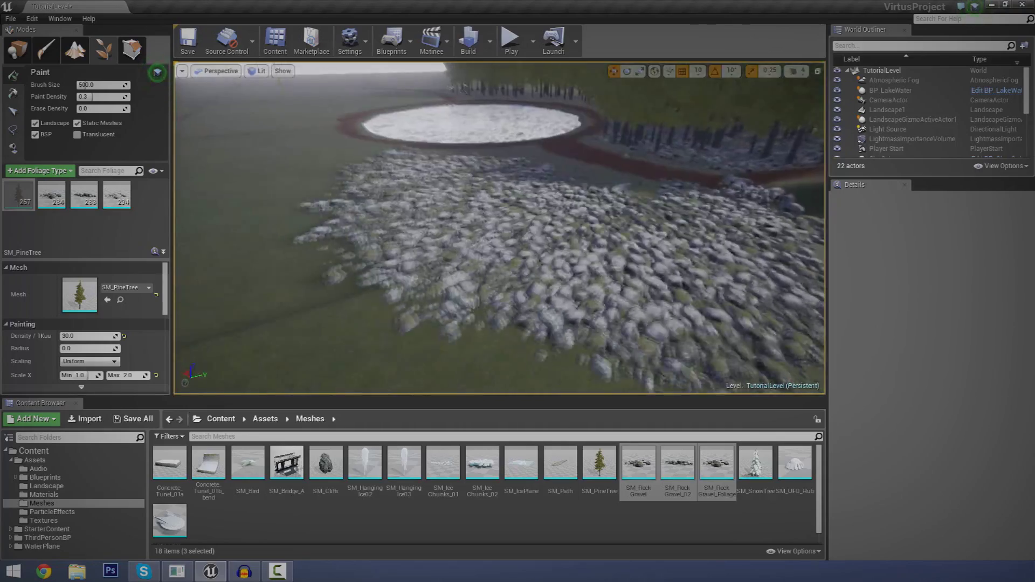
{"action": "mouse_move", "coordinate": [475, 219]}
{"action": "right_mouse_down"}
{"action": "mouse_move", "coordinate": [625, 186]}
{"action": "mouse_move", "coordinate": [614, 180]}
{"action": "right_mouse_up"}
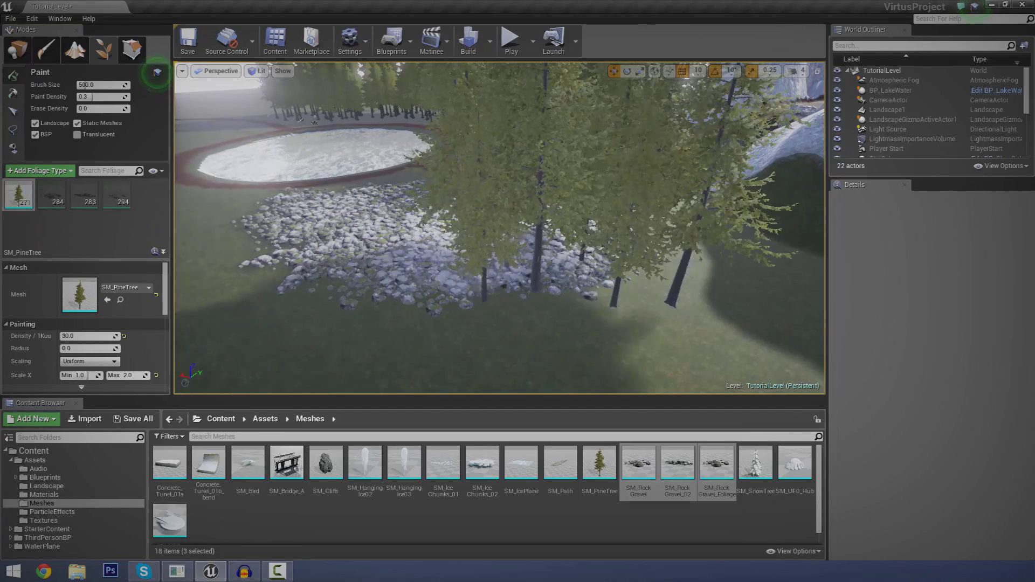
{"action": "mouse_move", "coordinate": [499, 228]}
{"action": "right_mouse_down"}
{"action": "mouse_move", "coordinate": [440, 226]}
{"action": "mouse_move", "coordinate": [561, 233]}
{"action": "mouse_move", "coordinate": [600, 247]}
{"action": "right_mouse_up"}
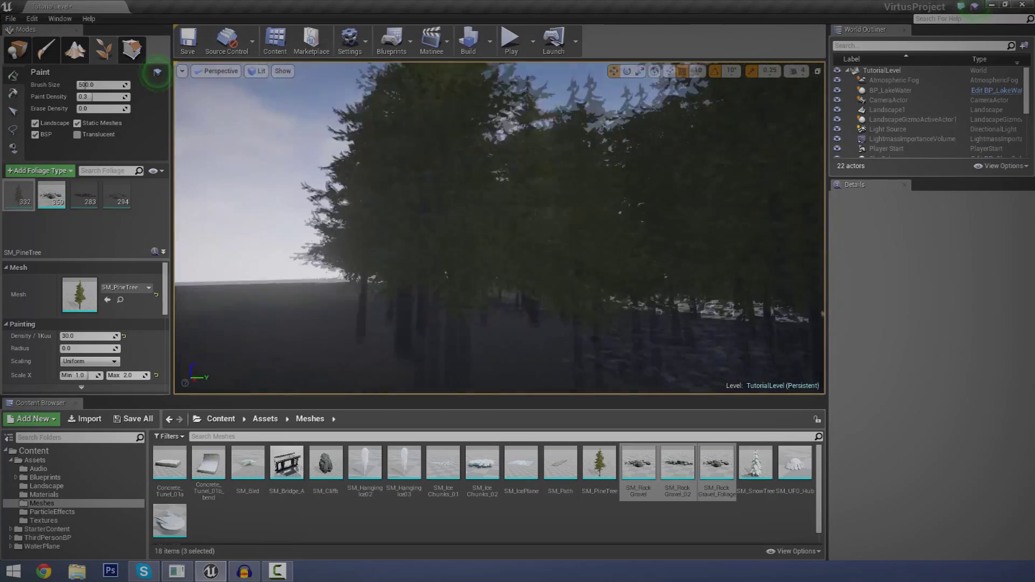
{"action": "right_click_drag", "start_coordinate": [499, 228], "coordinate": [227, 207]}
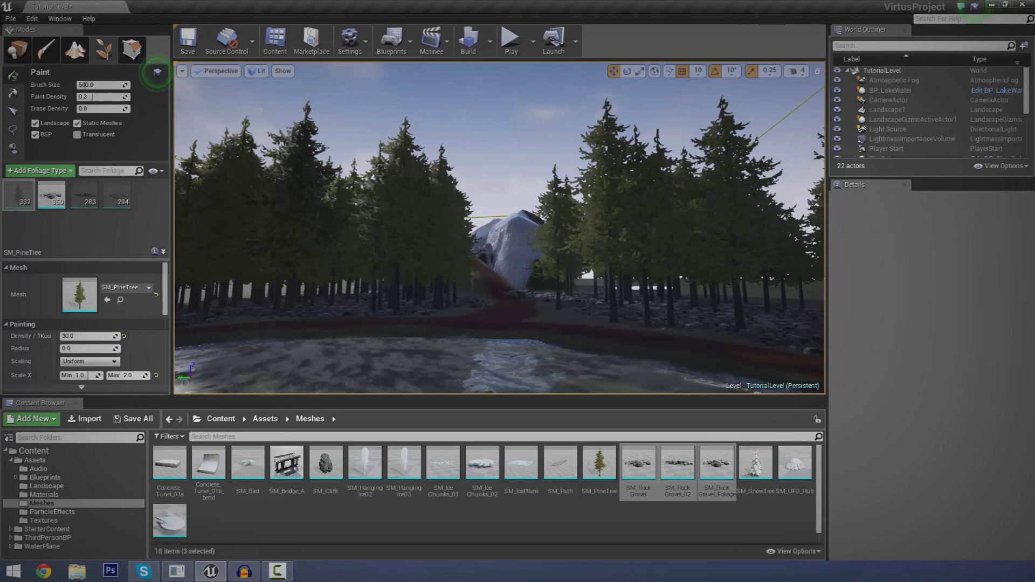
{"action": "right_click_drag", "start_coordinate": [499, 228], "coordinate": [620, 283]}
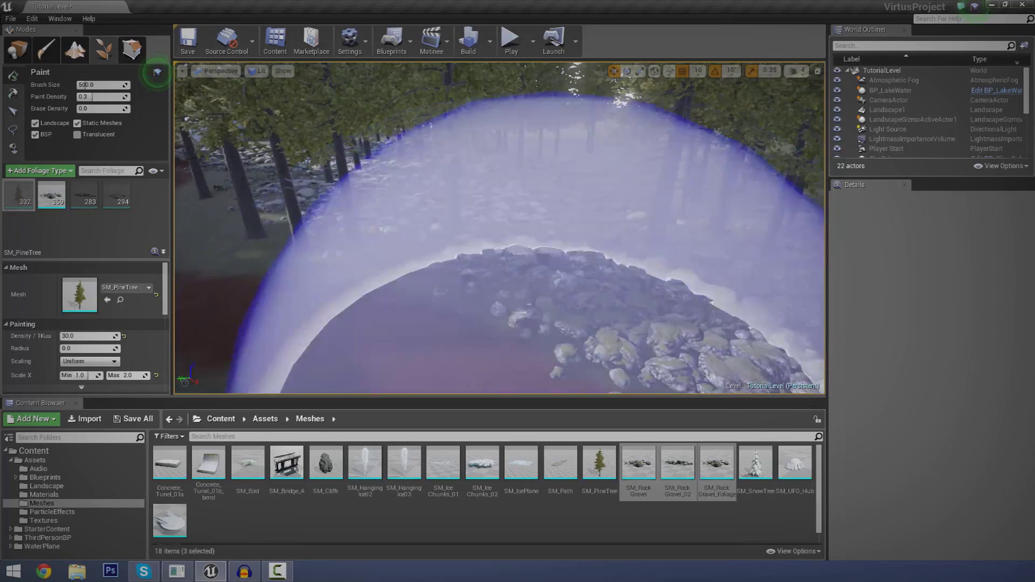
{"action": "mouse_move", "coordinate": [561, 340]}
{"action": "right_mouse_down"}
{"action": "mouse_move", "coordinate": [510, 318]}
{"action": "mouse_move", "coordinate": [498, 297]}
{"action": "mouse_move", "coordinate": [458, 275]}
{"action": "right_mouse_up"}
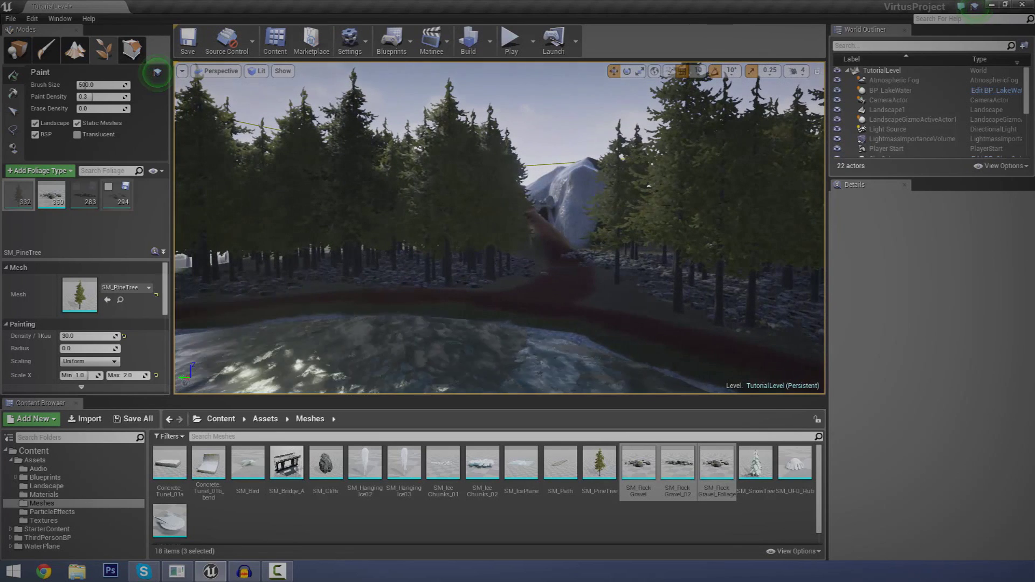
Remove the three rock gravel foliage types and the SM_PineTree foliage type together with all their painted instances
{"action": "left_click", "coordinate": [84, 193]}
{"action": "key", "text": "Delete"}
{"action": "left_click", "coordinate": [545, 292]}
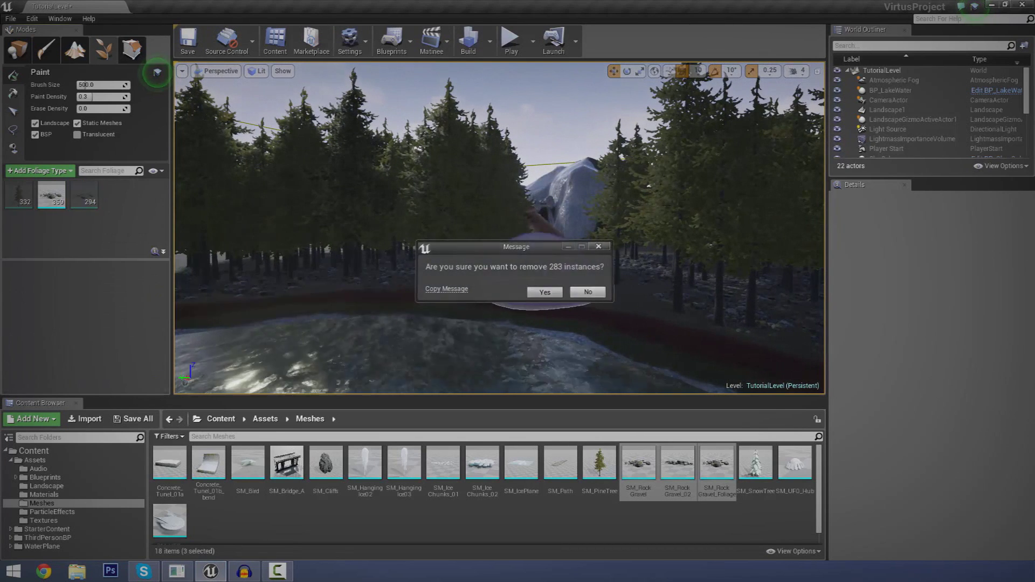
{"action": "left_click", "coordinate": [86, 194]}
{"action": "key", "text": "Delete"}
{"action": "key", "text": "Return"}
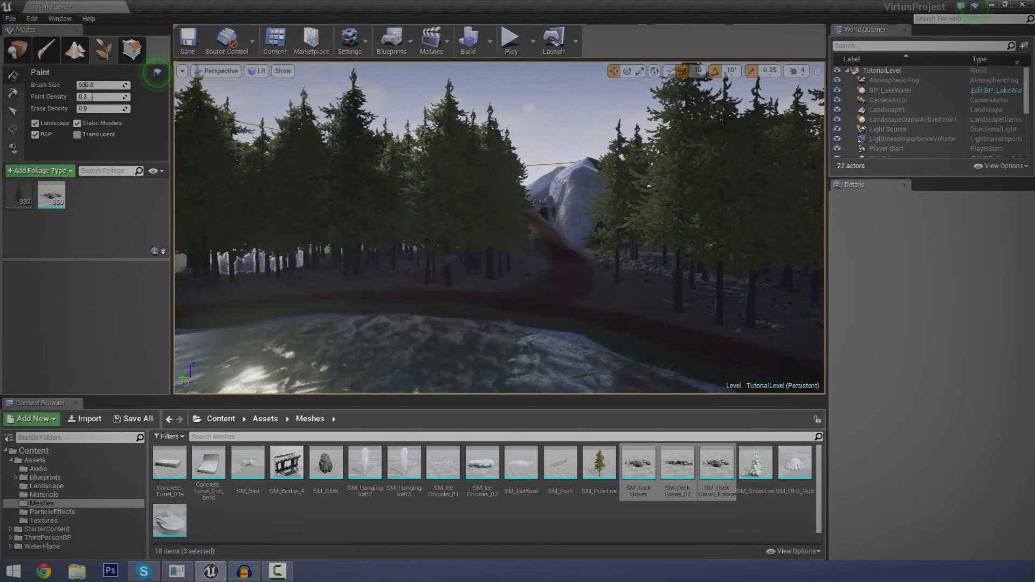
{"action": "key", "text": "Delete"}
{"action": "key", "text": "Return"}
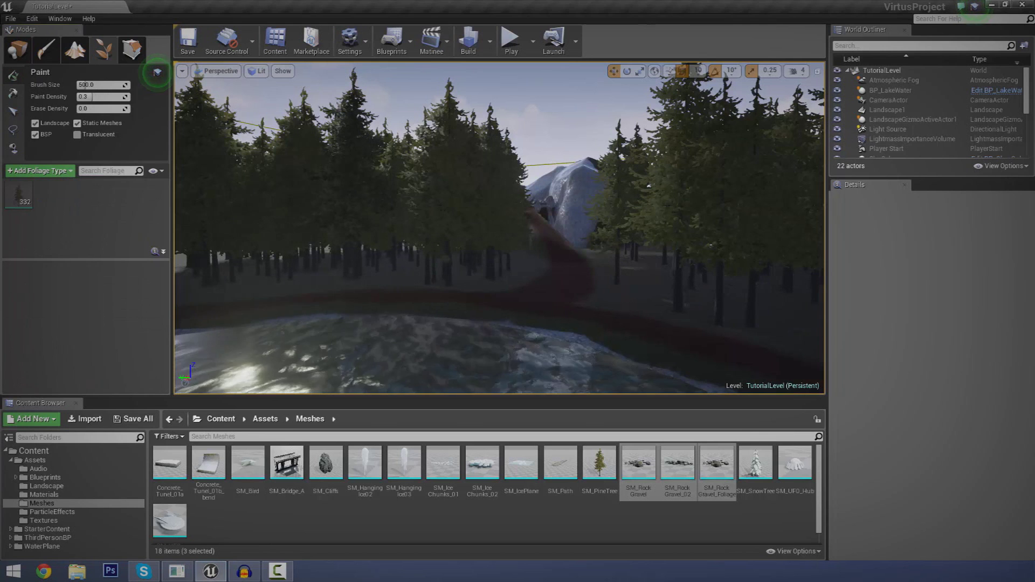
{"action": "key", "text": "Delete"}
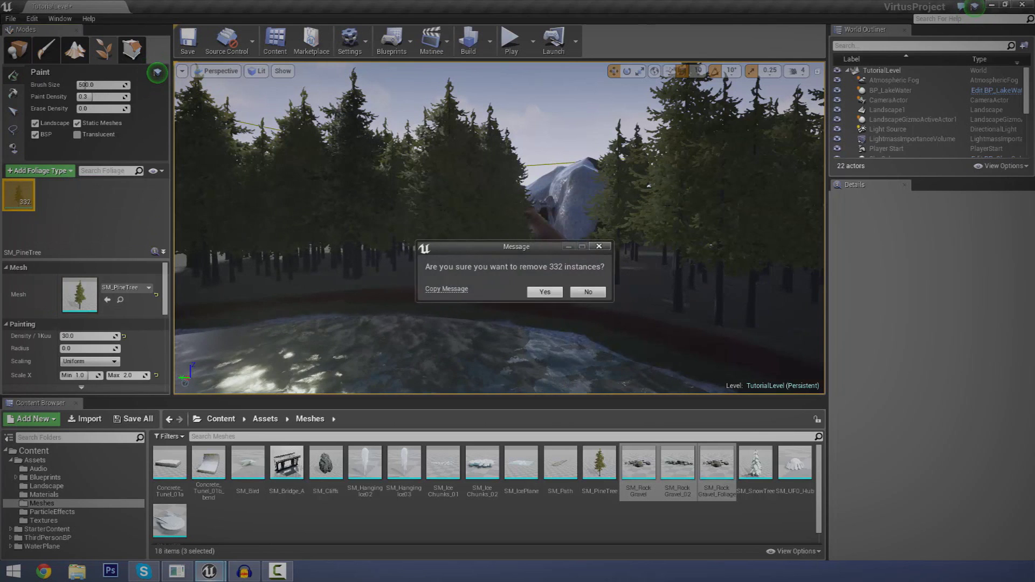
{"action": "key", "text": "Return"}
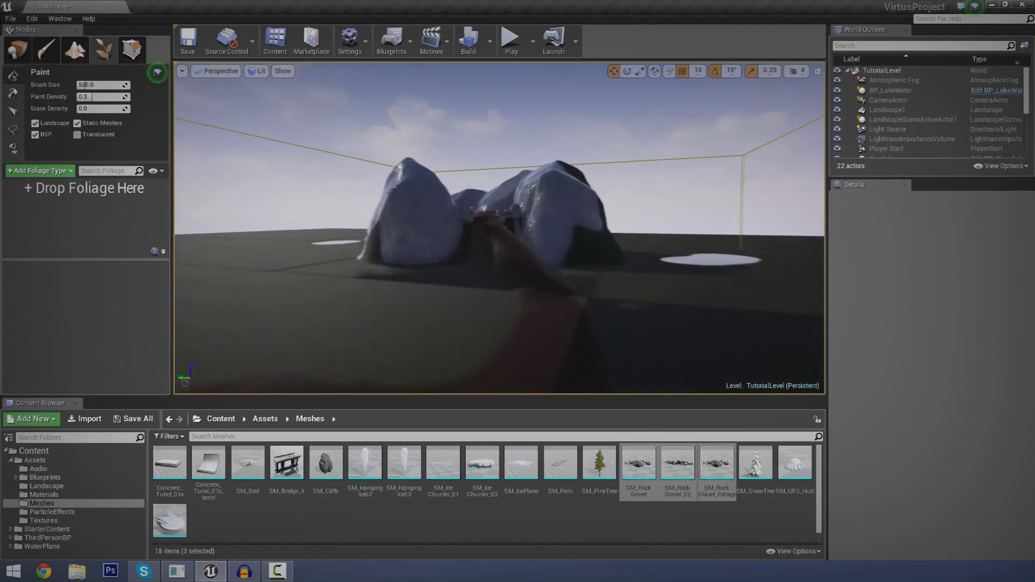
Switch to the Place mode and return to the Foliage mode over the cleared landscape
{"action": "right_click_drag", "start_coordinate": [499, 227], "coordinate": [583, 256]}
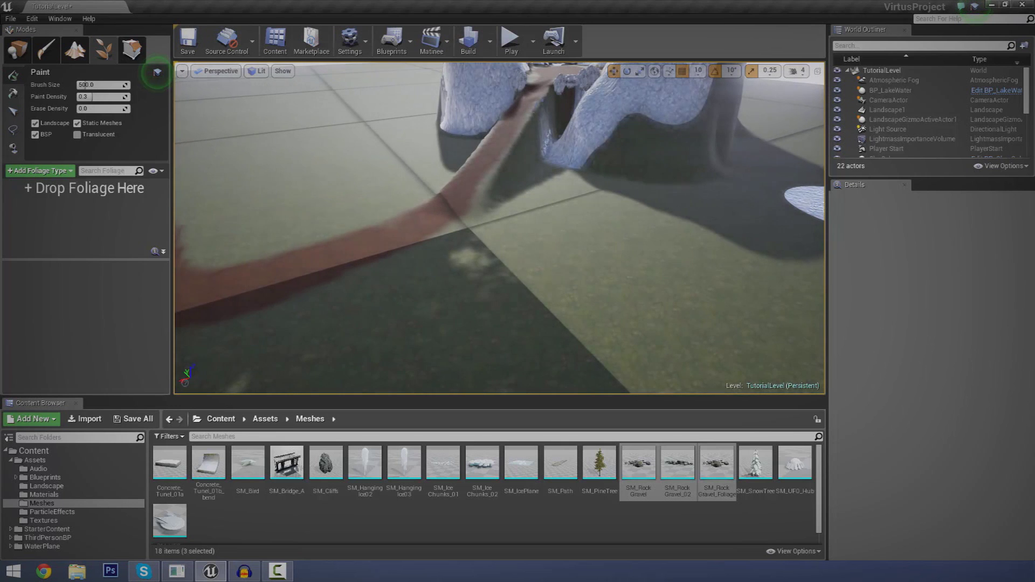
{"action": "left_click", "coordinate": [599, 463]}
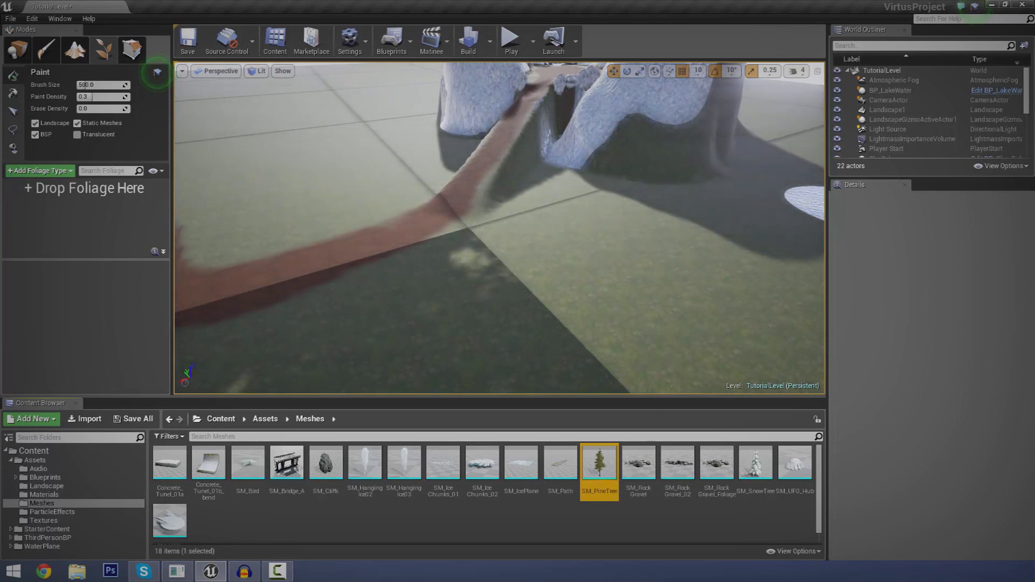
{"action": "right_click_drag", "start_coordinate": [499, 227], "coordinate": [479, 196]}
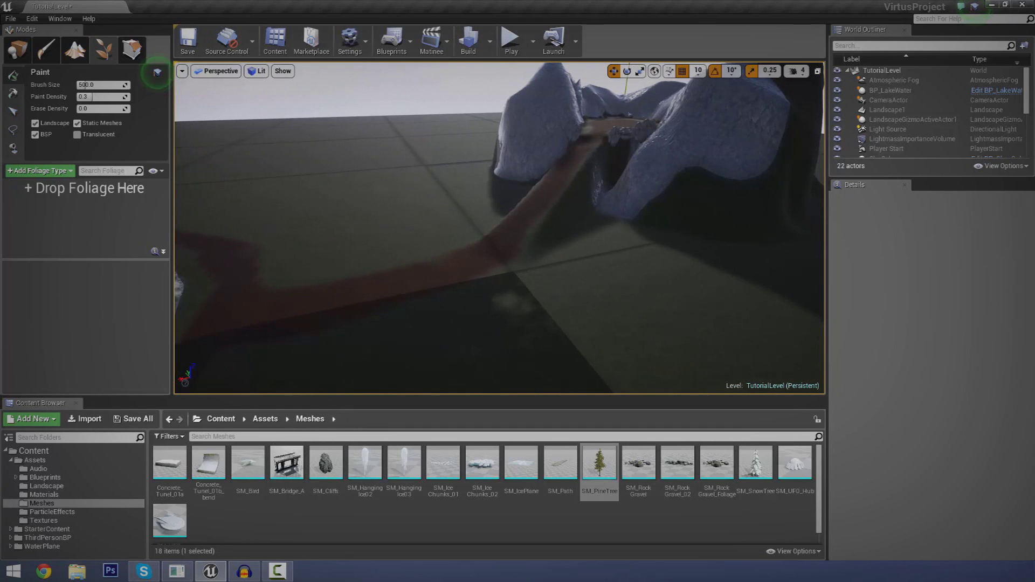
{"action": "left_click", "coordinate": [18, 51]}
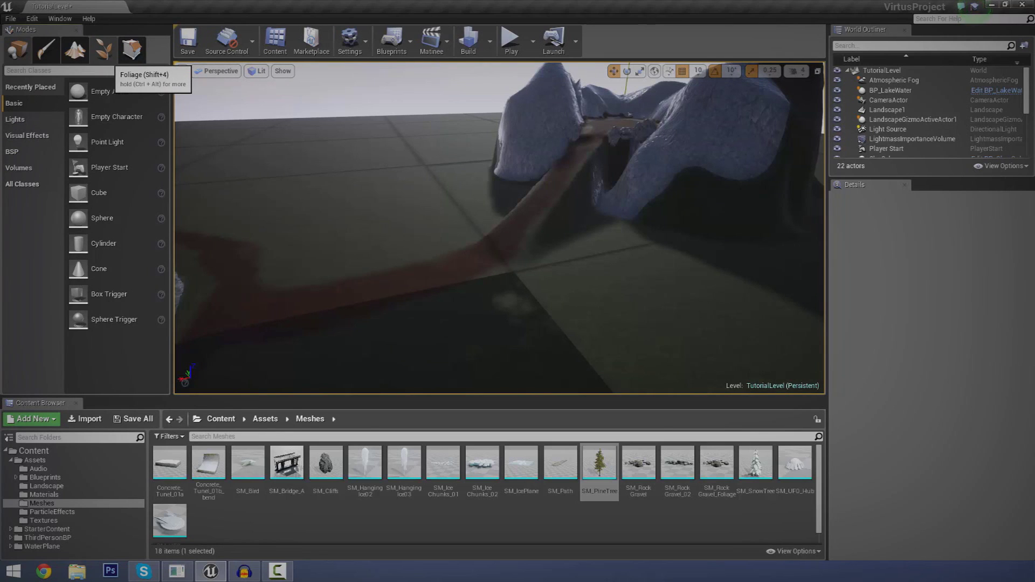
{"action": "left_click", "coordinate": [104, 51]}
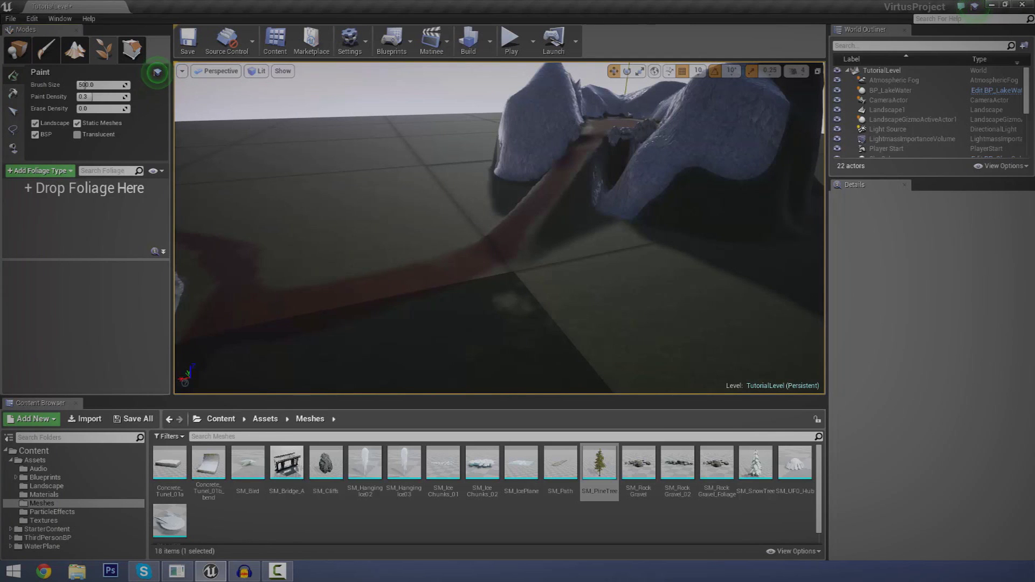
{"action": "right_click_drag", "start_coordinate": [500, 228], "coordinate": [463, 228]}
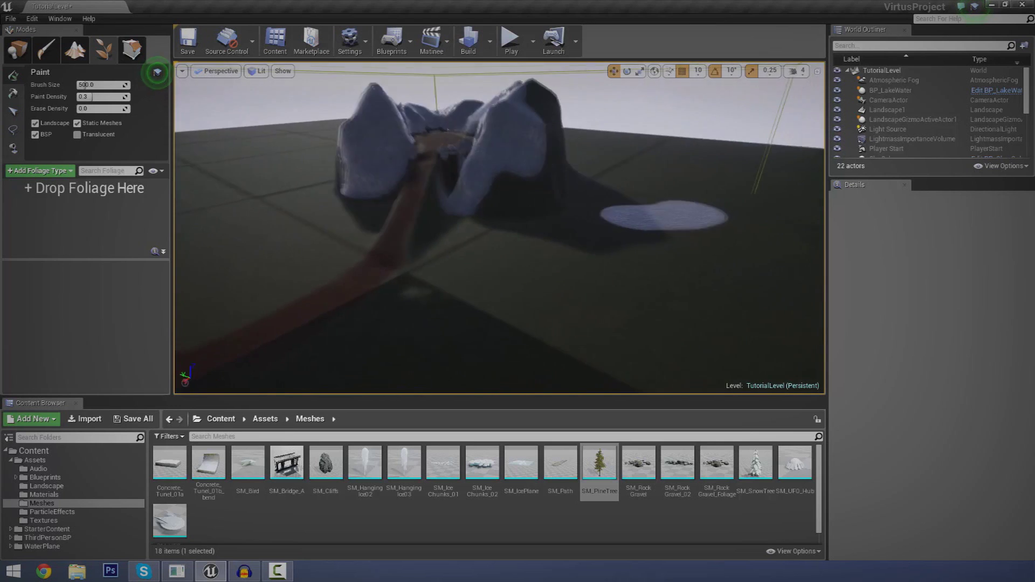
{"action": "right_click_drag", "start_coordinate": [499, 228], "coordinate": [465, 241]}
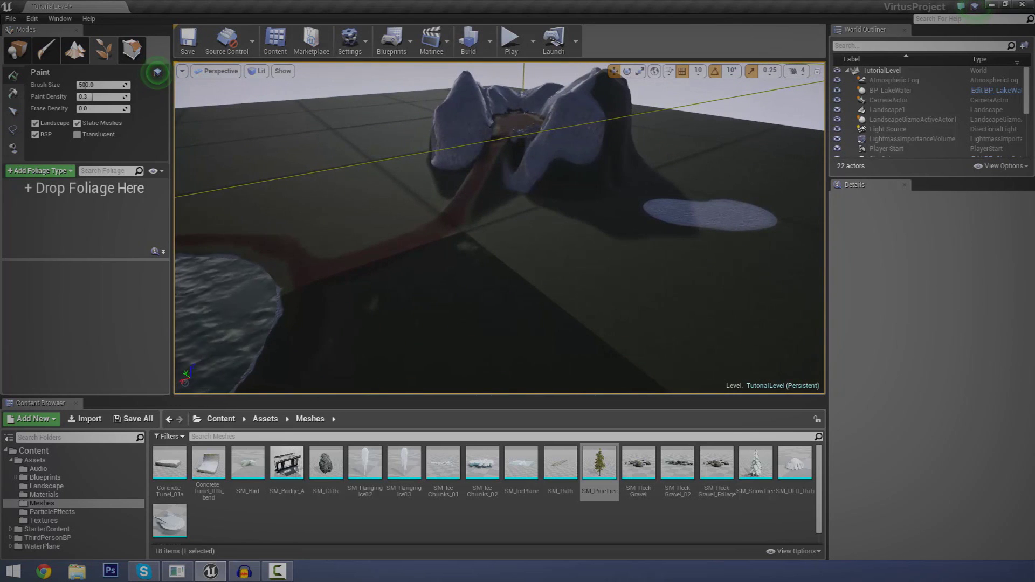
Add the SM_Rock mesh from the StarterContent Props folder as a foliage type and select it
{"action": "left_click", "coordinate": [609, 470]}
{"action": "left_click", "coordinate": [646, 472]}
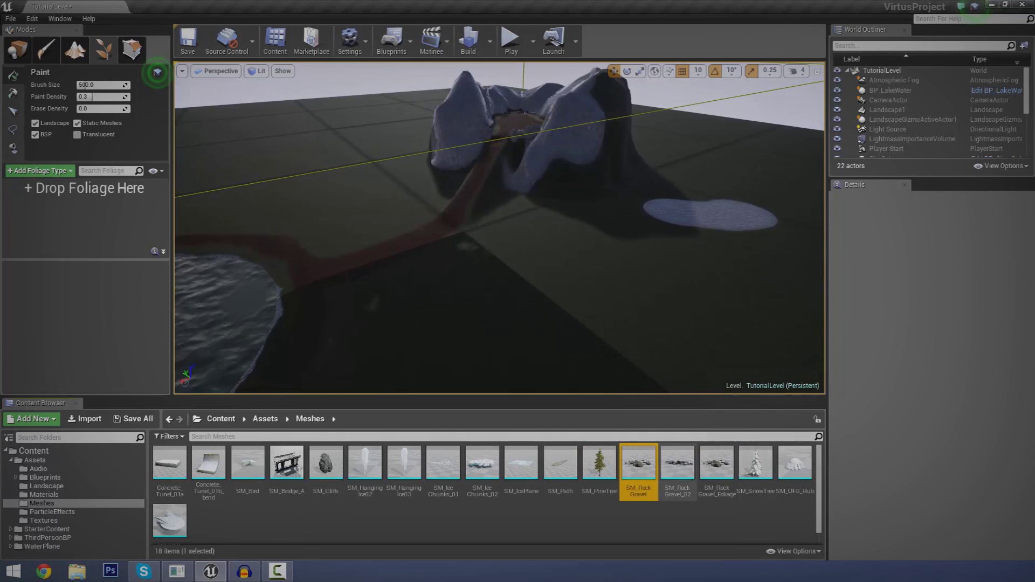
{"action": "left_click", "coordinate": [682, 471]}
{"action": "left_click", "coordinate": [716, 471]}
{"action": "left_click", "coordinate": [326, 463]}
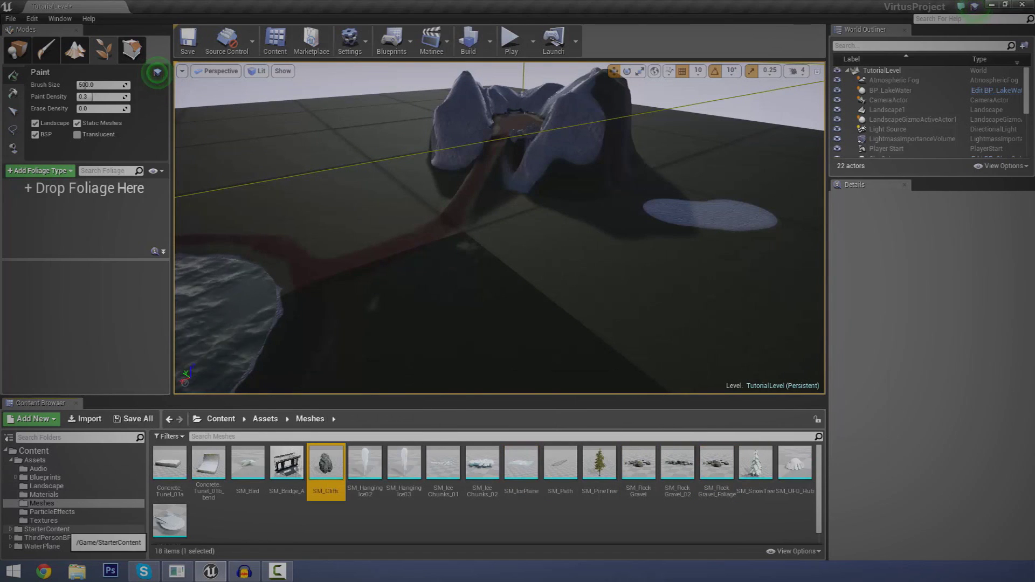
{"action": "left_click", "coordinate": [64, 530]}
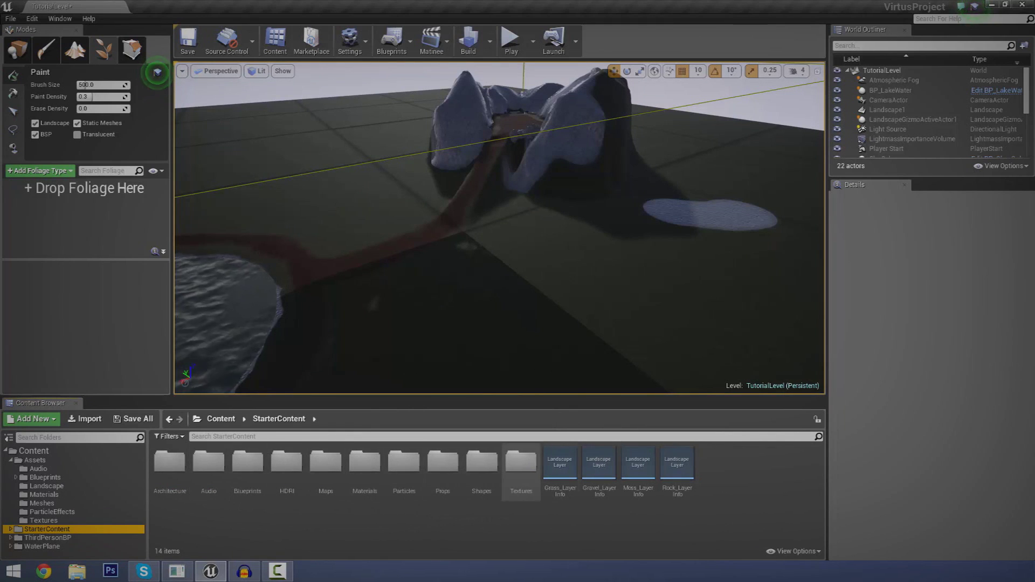
{"action": "double_click", "coordinate": [442, 463]}
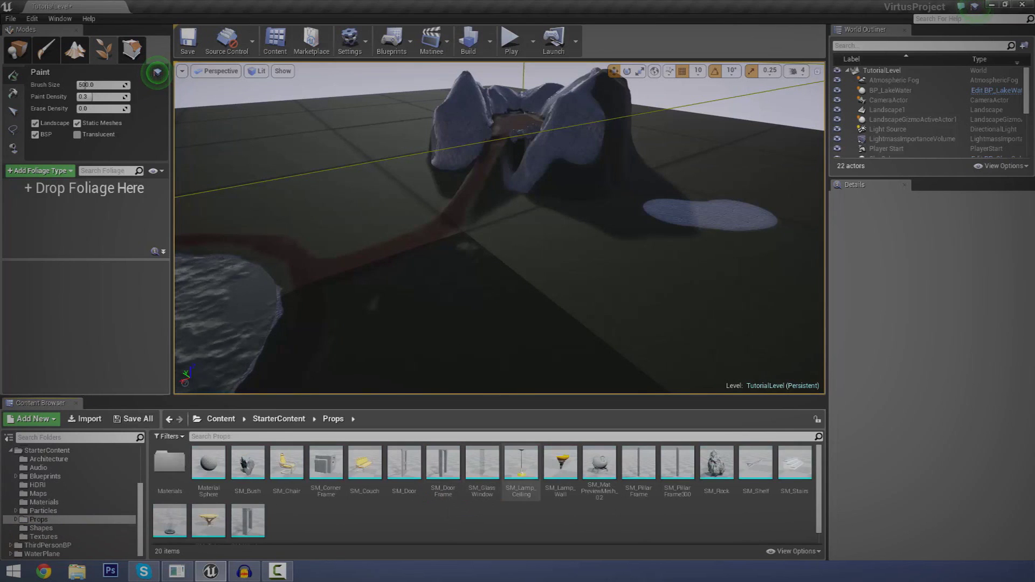
{"action": "left_click_drag", "start_coordinate": [717, 464], "coordinate": [97, 238]}
{"action": "left_click", "coordinate": [20, 195]}
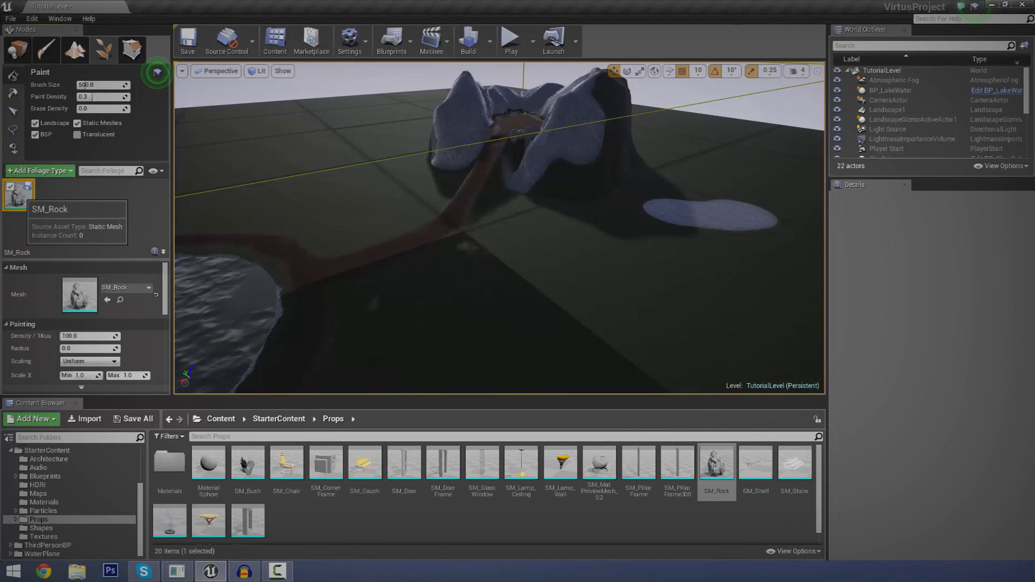
Paint a patch of SM_Rock foliage on the grass below the mountain with the 500 brush, and undo the stroke
{"action": "mouse_move", "coordinate": [546, 291]}
{"action": "right_mouse_down"}
{"action": "mouse_move", "coordinate": [588, 281]}
{"action": "mouse_move", "coordinate": [593, 329]}
{"action": "mouse_move", "coordinate": [531, 296]}
{"action": "right_mouse_up"}
{"action": "key", "text": "w"}
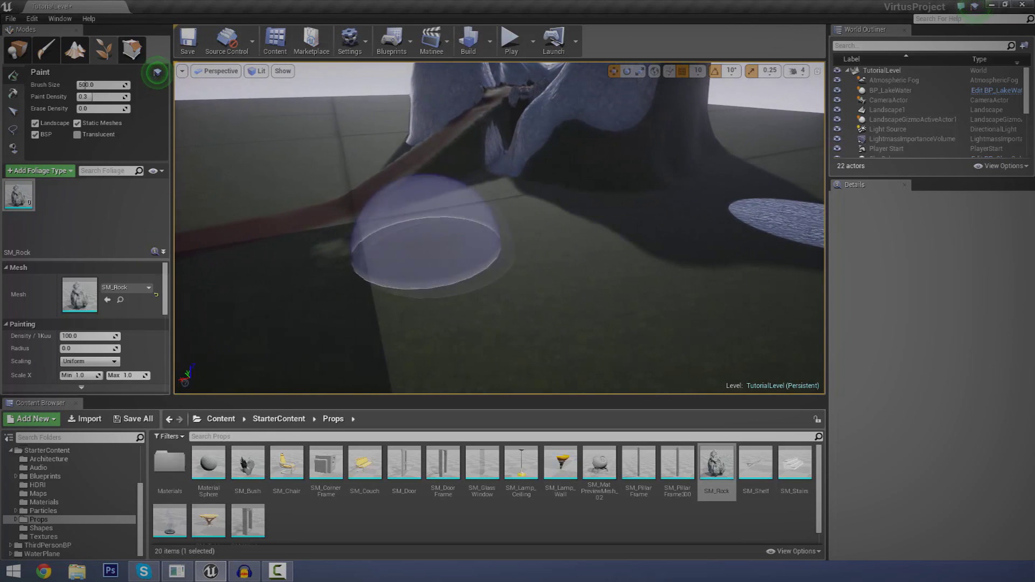
{"action": "mouse_move", "coordinate": [416, 301]}
{"action": "left_mouse_down"}
{"action": "mouse_move", "coordinate": [612, 313]}
{"action": "mouse_move", "coordinate": [723, 259]}
{"action": "mouse_move", "coordinate": [674, 302]}
{"action": "left_mouse_up"}
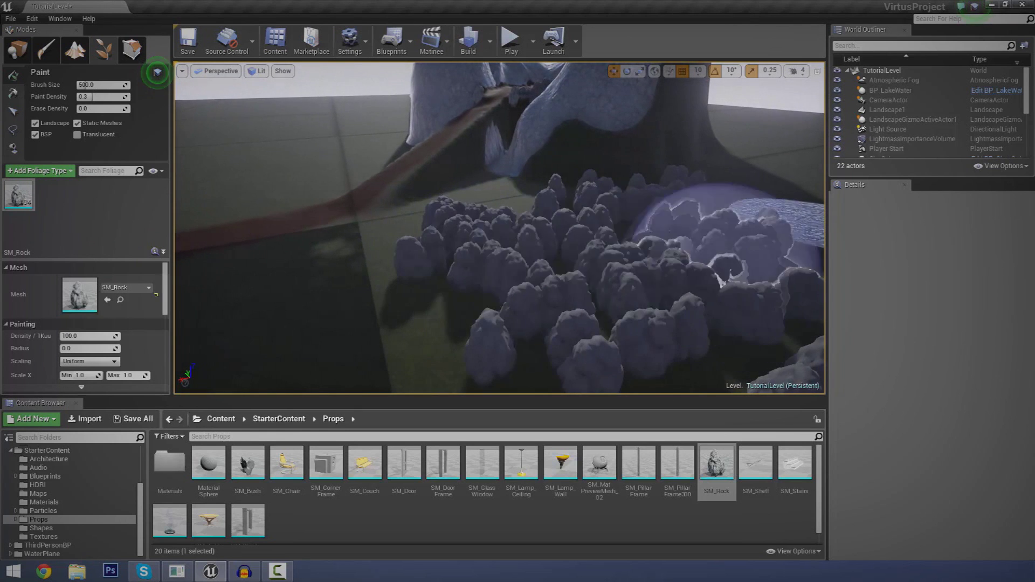
{"action": "right_click_drag", "start_coordinate": [528, 275], "coordinate": [585, 288]}
{"action": "key", "text": "w"}
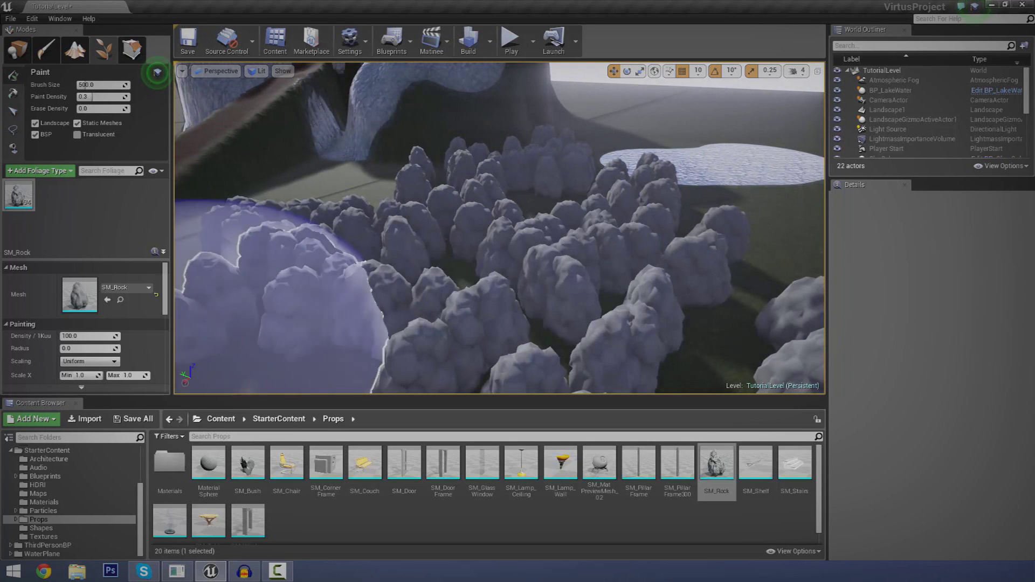
{"action": "key", "text": "ctrl+z"}
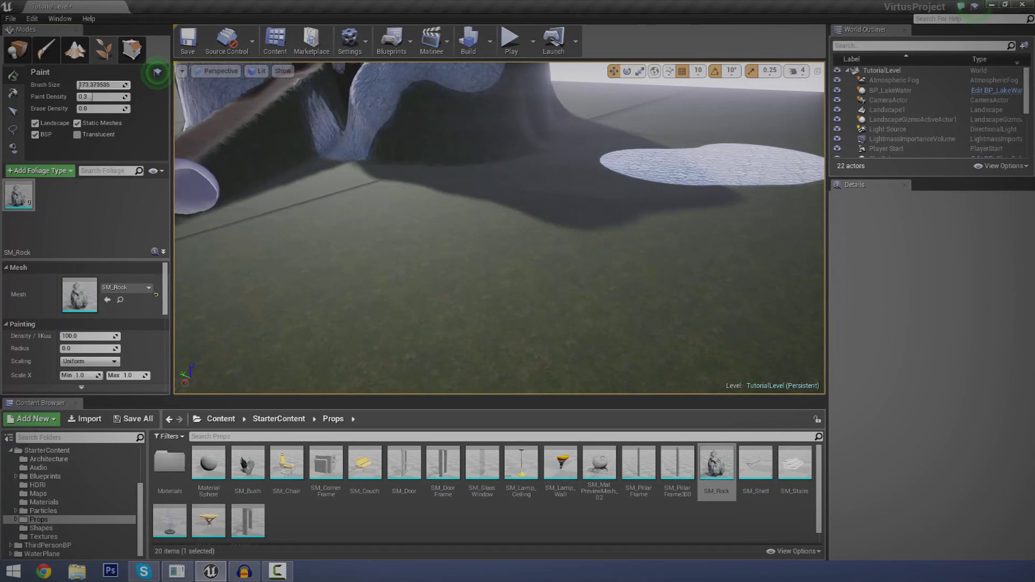
Enlarge the foliage brush size to about 3600, paint a test area of rocks on the open landscape, and undo it
{"action": "left_click_drag", "start_coordinate": [80, 85], "coordinate": [121, 85]}
{"action": "key", "text": "s"}
{"action": "mouse_move", "coordinate": [539, 216]}
{"action": "right_mouse_down"}
{"action": "mouse_move", "coordinate": [542, 199]}
{"action": "mouse_move", "coordinate": [653, 201]}
{"action": "right_mouse_up"}
{"action": "left_click_drag", "start_coordinate": [654, 200], "coordinate": [621, 226]}
{"action": "right_click_drag", "start_coordinate": [621, 227], "coordinate": [676, 222]}
{"action": "key", "text": "ctrl+z"}
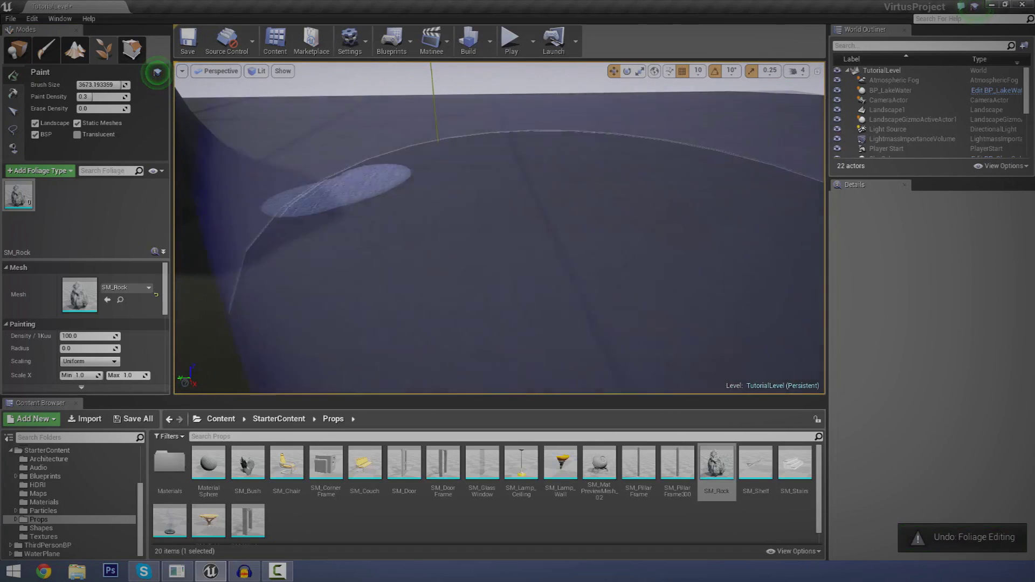
Set the paint density to 1.0, paint rocks over the open ground beside the mountain, and undo the painting
{"action": "right_click_drag", "start_coordinate": [324, 156], "coordinate": [199, 132]}
{"action": "key", "text": "s"}
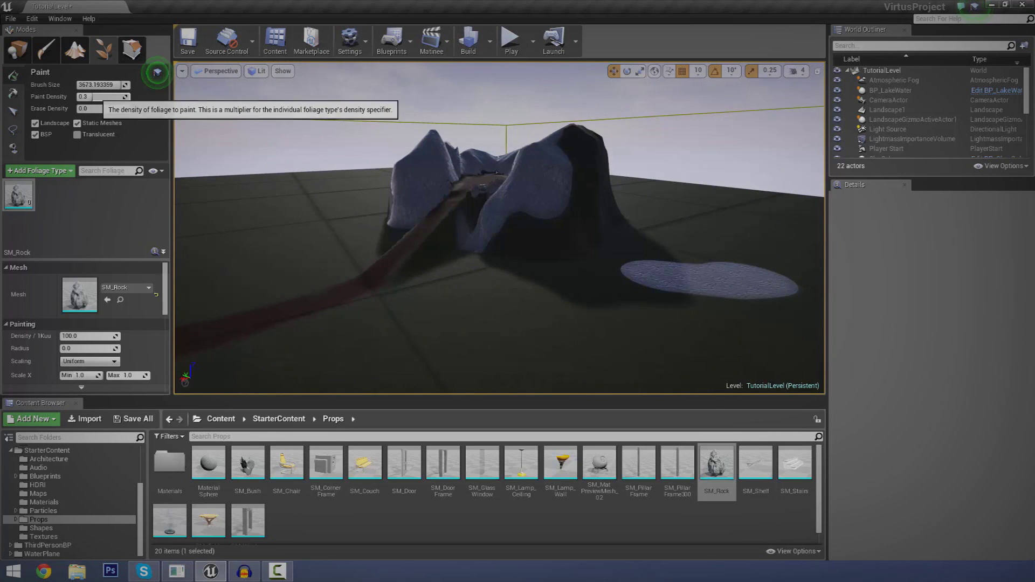
{"action": "left_click_drag", "start_coordinate": [99, 97], "coordinate": [103, 96]}
{"action": "right_click_drag", "start_coordinate": [540, 232], "coordinate": [599, 243]}
{"action": "left_click", "coordinate": [598, 243]}
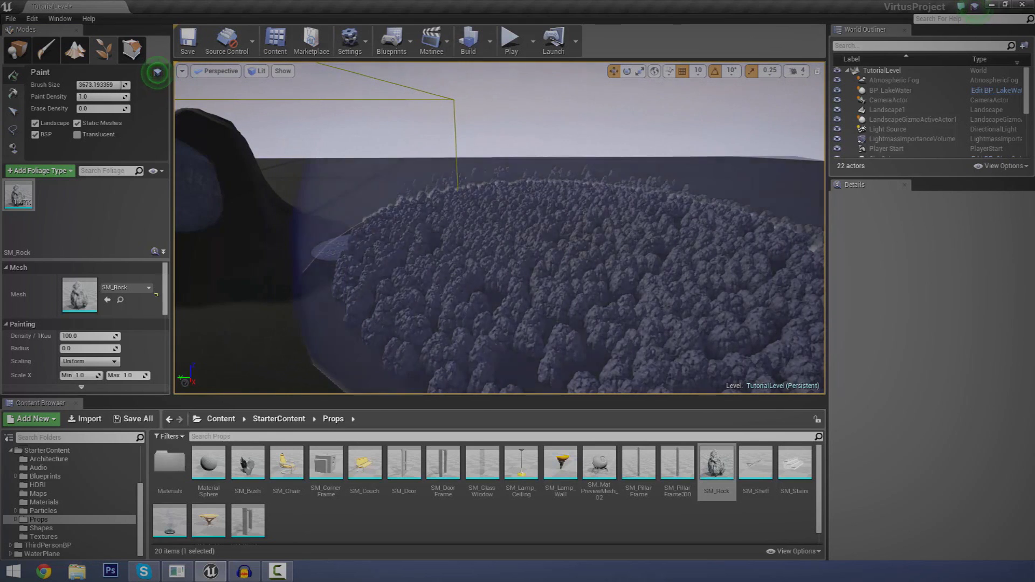
{"action": "key", "text": "ctrl+z"}
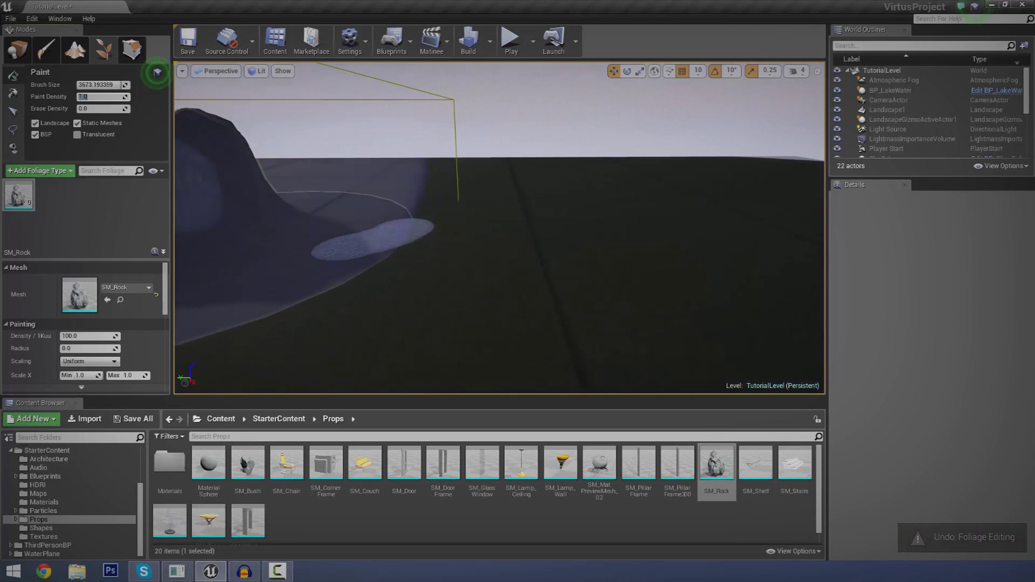
Set the paint density to 0.07, paint a sparse test area of rocks, and undo the painting
{"action": "left_click_drag", "start_coordinate": [116, 97], "coordinate": [80, 97]}
{"action": "left_click", "coordinate": [609, 240]}
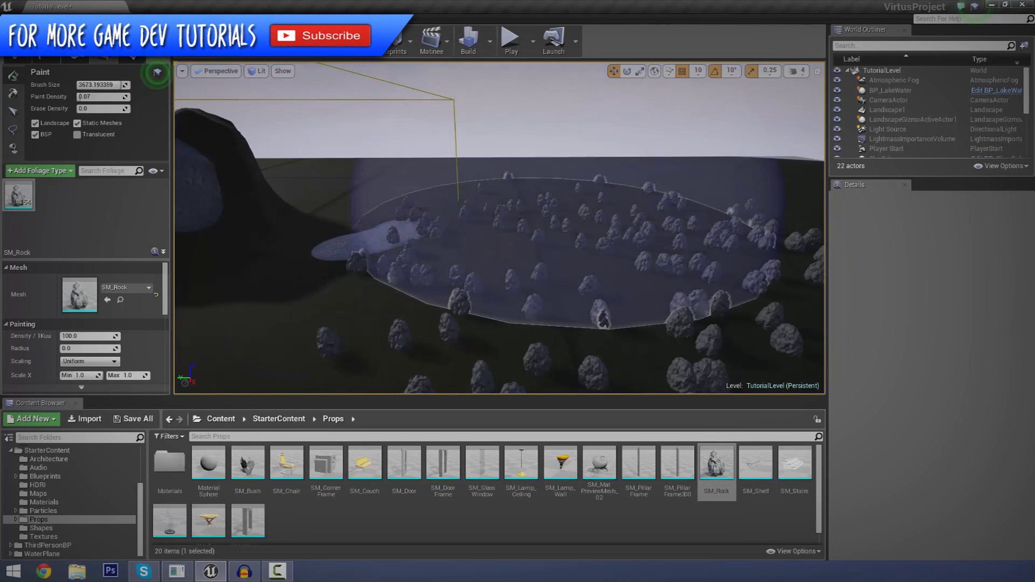
{"action": "key", "text": "ctrl+z"}
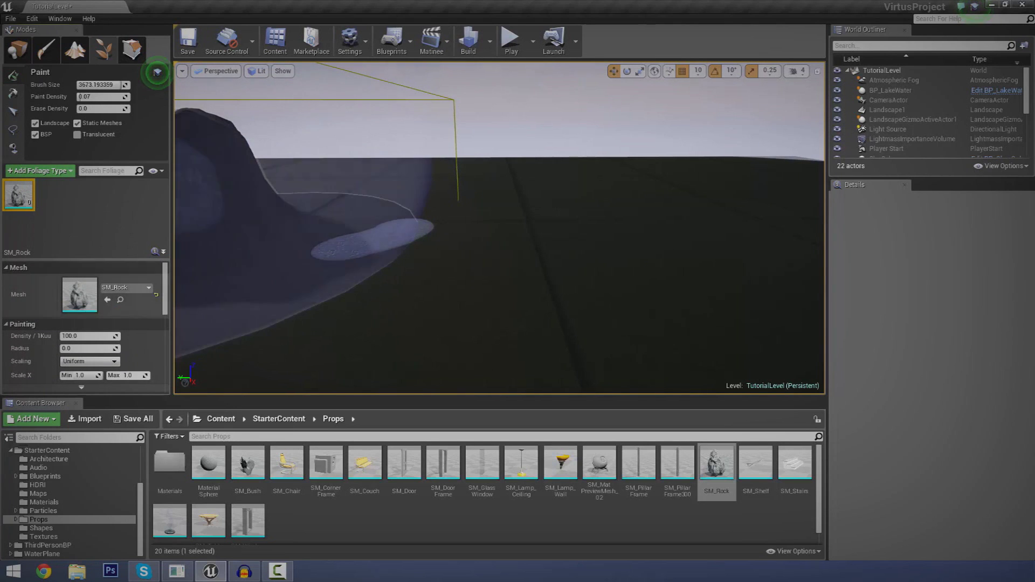
Open the list of replacement static meshes for the SM_Rock foliage type
{"action": "mouse_move", "coordinate": [165, 289]}
{"action": "left_mouse_down"}
{"action": "mouse_move", "coordinate": [165, 303]}
{"action": "mouse_move", "coordinate": [165, 291]}
{"action": "left_mouse_up"}
{"action": "left_click", "coordinate": [135, 278]}
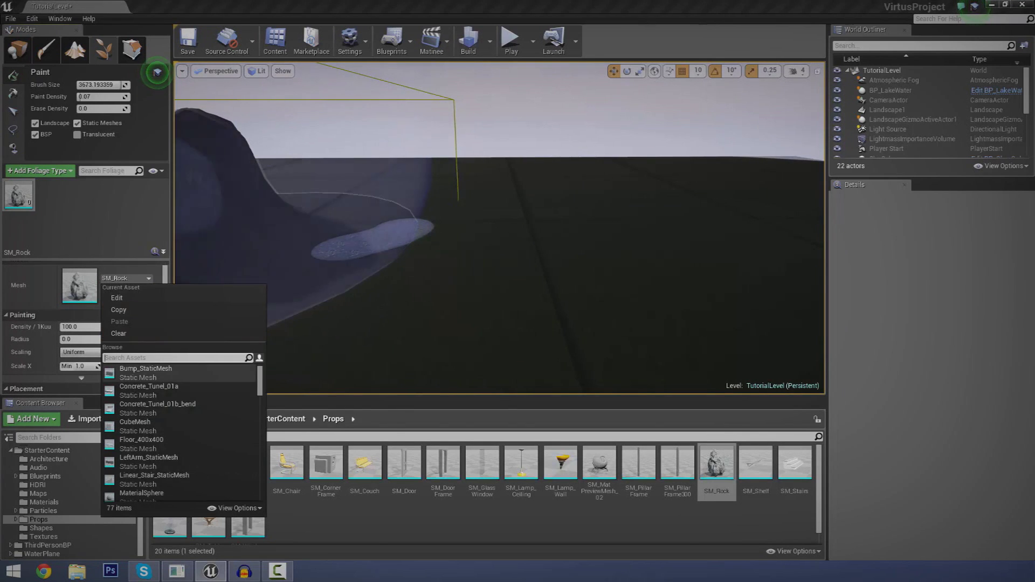
{"action": "left_click", "coordinate": [208, 216]}
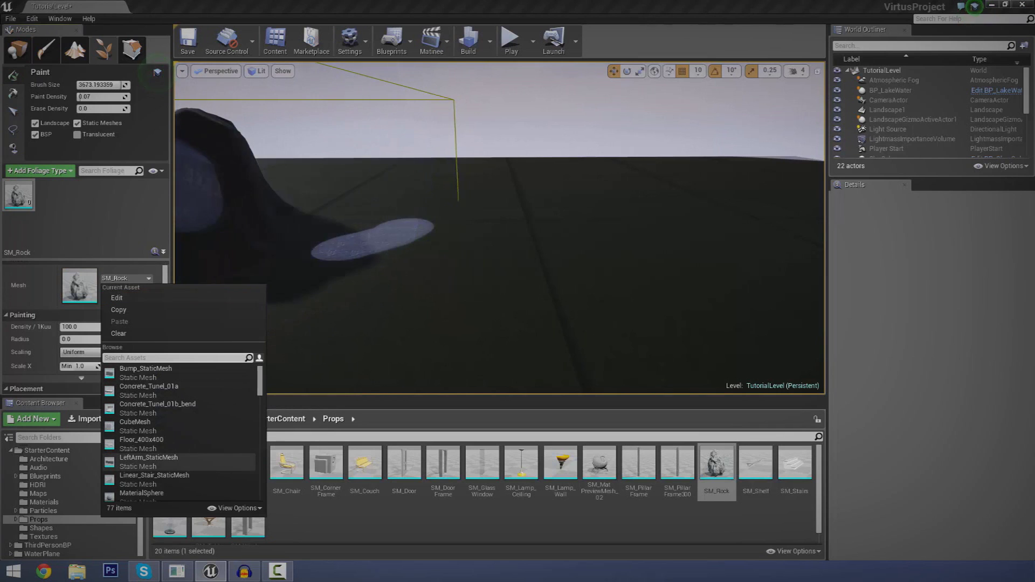
Review the available scaling modes and painting settings of the SM_Rock foliage type
{"action": "left_click", "coordinate": [157, 73]}
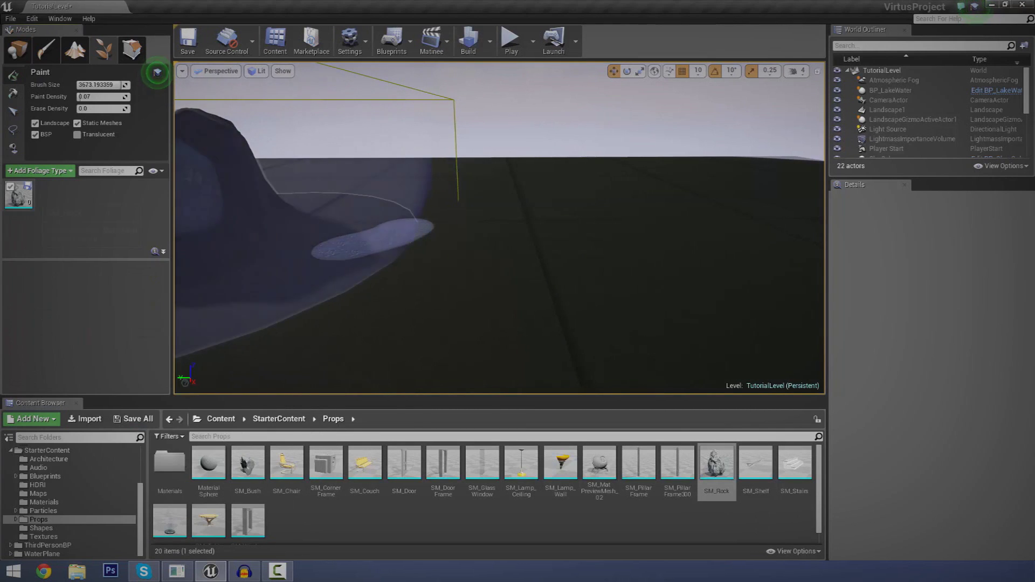
{"action": "left_click", "coordinate": [19, 195]}
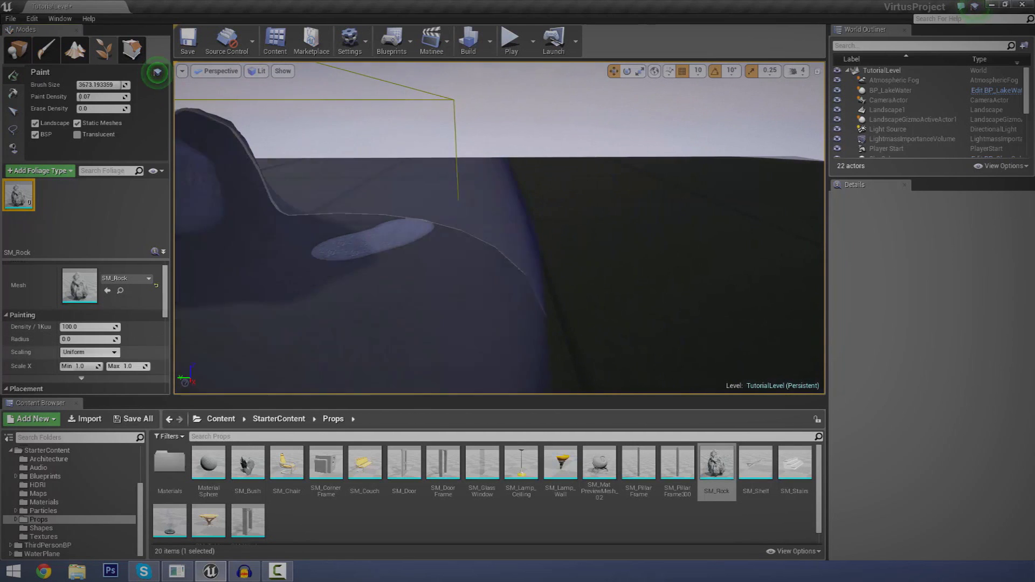
{"action": "left_click", "coordinate": [89, 353]}
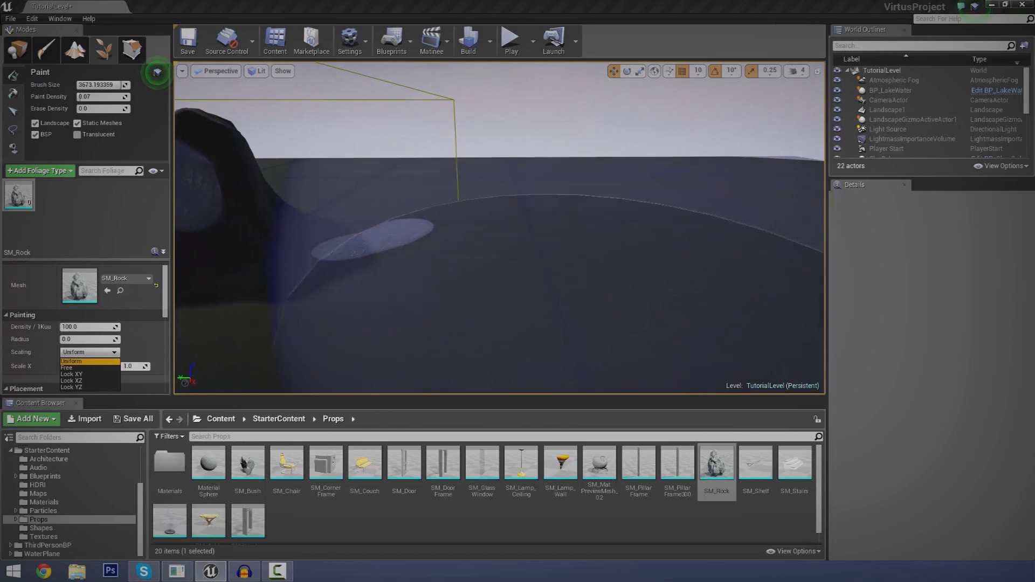
{"action": "mouse_move", "coordinate": [583, 264]}
{"action": "right_mouse_down"}
{"action": "mouse_move", "coordinate": [513, 286]}
{"action": "mouse_move", "coordinate": [486, 205]}
{"action": "right_mouse_up"}
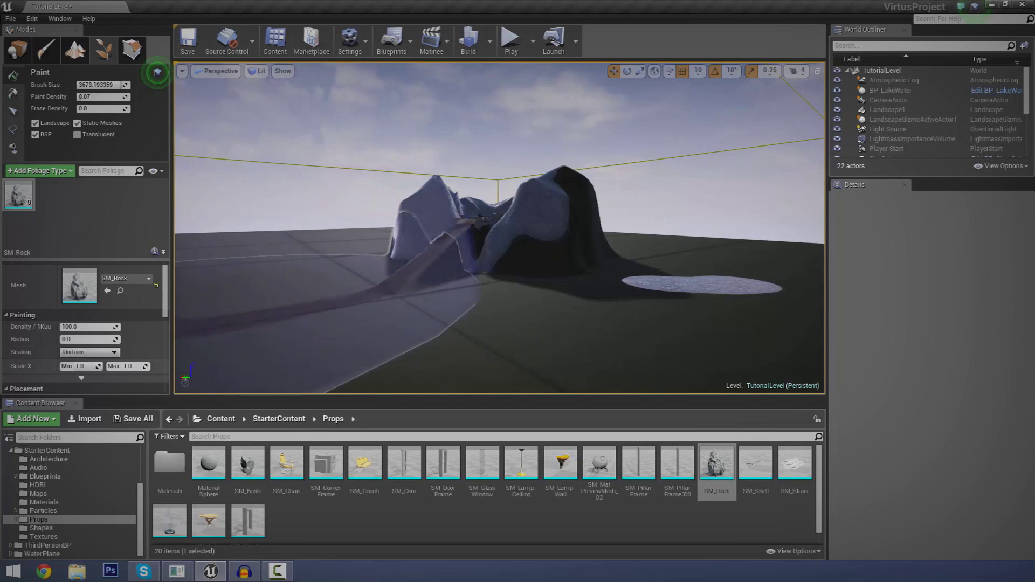
{"action": "scroll", "coordinate": [134, 335], "scroll_direction": "down", "scroll_amount": 2}
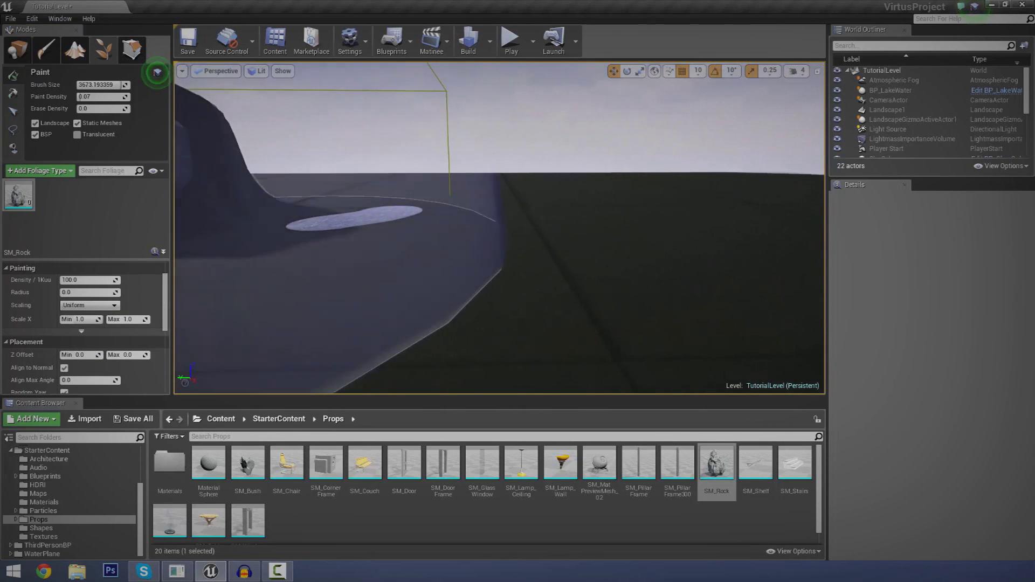
Reduce the brush size to about 562 and paint a band of rocks on the ground beside the mountain
{"action": "left_click_drag", "start_coordinate": [120, 85], "coordinate": [110, 85]}
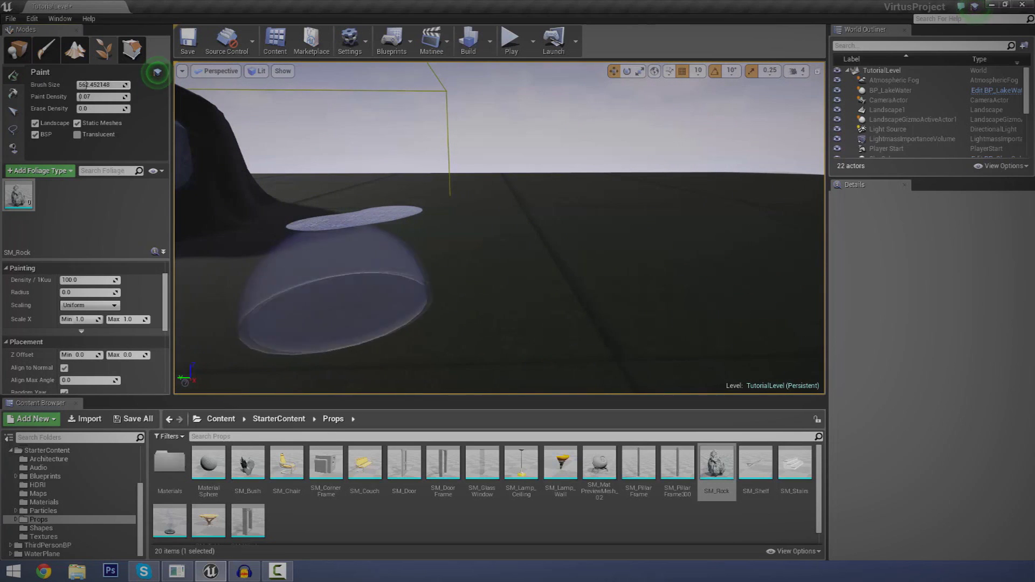
{"action": "mouse_move", "coordinate": [493, 309]}
{"action": "left_mouse_down"}
{"action": "mouse_move", "coordinate": [562, 298]}
{"action": "mouse_move", "coordinate": [604, 270]}
{"action": "mouse_move", "coordinate": [497, 261]}
{"action": "mouse_move", "coordinate": [588, 257]}
{"action": "left_mouse_up"}
{"action": "mouse_move", "coordinate": [589, 257]}
{"action": "right_mouse_down"}
{"action": "mouse_move", "coordinate": [588, 227]}
{"action": "mouse_move", "coordinate": [591, 247]}
{"action": "mouse_move", "coordinate": [575, 238]}
{"action": "right_mouse_up"}
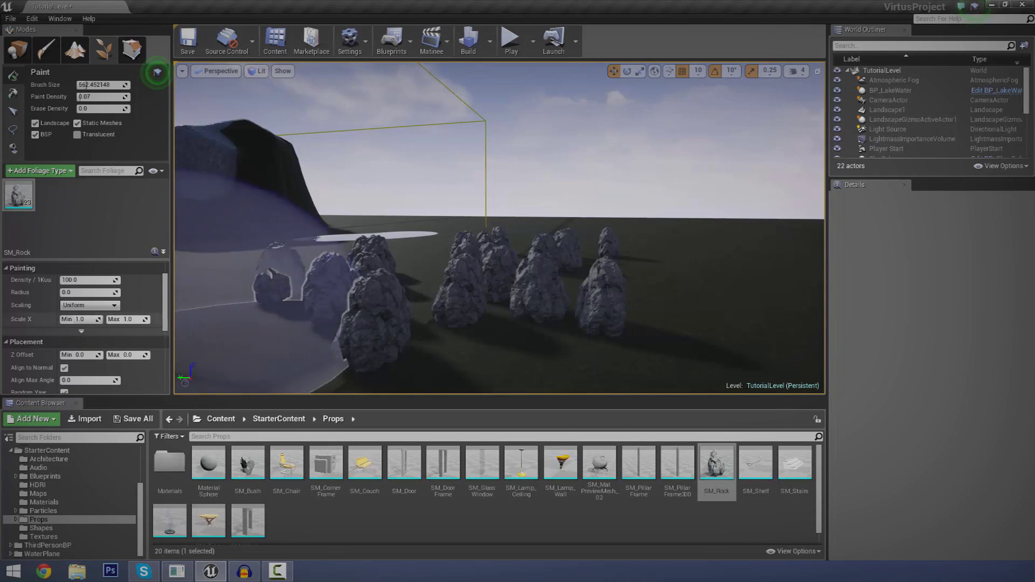
Set the maximum X scale of SM_Rock to 5.0 and paint more rocks of varied size around the existing ones
{"action": "left_click", "coordinate": [127, 319]}
{"action": "type", "text": "5"}
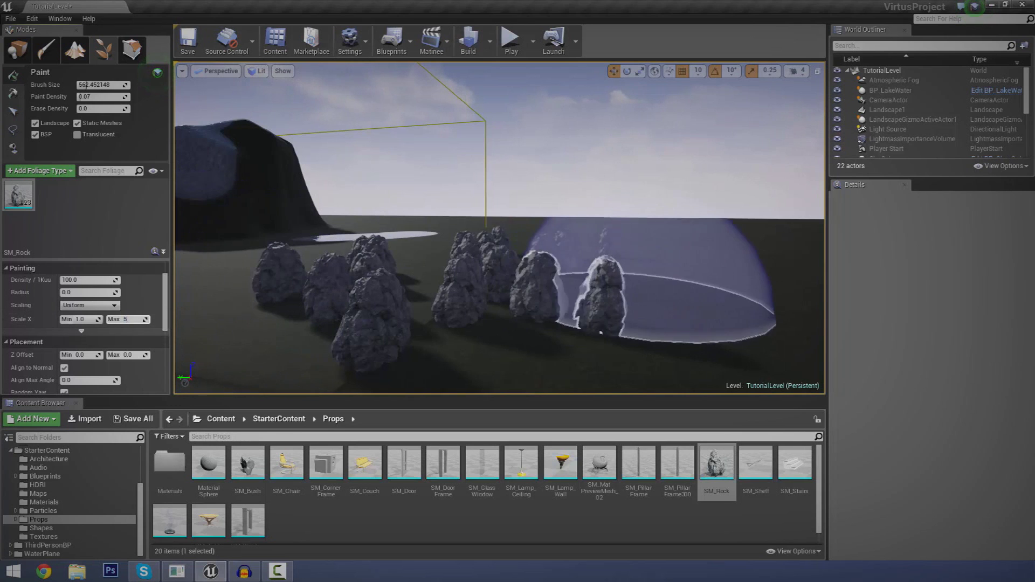
{"action": "key", "text": "Return"}
{"action": "mouse_move", "coordinate": [671, 270]}
{"action": "right_mouse_down"}
{"action": "mouse_move", "coordinate": [714, 302]}
{"action": "mouse_move", "coordinate": [710, 290]}
{"action": "right_mouse_up"}
{"action": "mouse_move", "coordinate": [671, 269]}
{"action": "left_mouse_down"}
{"action": "mouse_move", "coordinate": [620, 259]}
{"action": "mouse_move", "coordinate": [518, 173]}
{"action": "mouse_move", "coordinate": [521, 226]}
{"action": "left_mouse_up"}
{"action": "mouse_move", "coordinate": [520, 226]}
{"action": "right_mouse_down"}
{"action": "mouse_move", "coordinate": [674, 221]}
{"action": "mouse_move", "coordinate": [528, 224]}
{"action": "right_mouse_up"}
{"action": "mouse_move", "coordinate": [372, 243]}
{"action": "left_mouse_down"}
{"action": "mouse_move", "coordinate": [469, 302]}
{"action": "mouse_move", "coordinate": [591, 235]}
{"action": "left_mouse_up"}
{"action": "mouse_move", "coordinate": [591, 234]}
{"action": "right_mouse_down"}
{"action": "mouse_move", "coordinate": [507, 237]}
{"action": "mouse_move", "coordinate": [561, 232]}
{"action": "mouse_move", "coordinate": [585, 243]}
{"action": "right_mouse_up"}
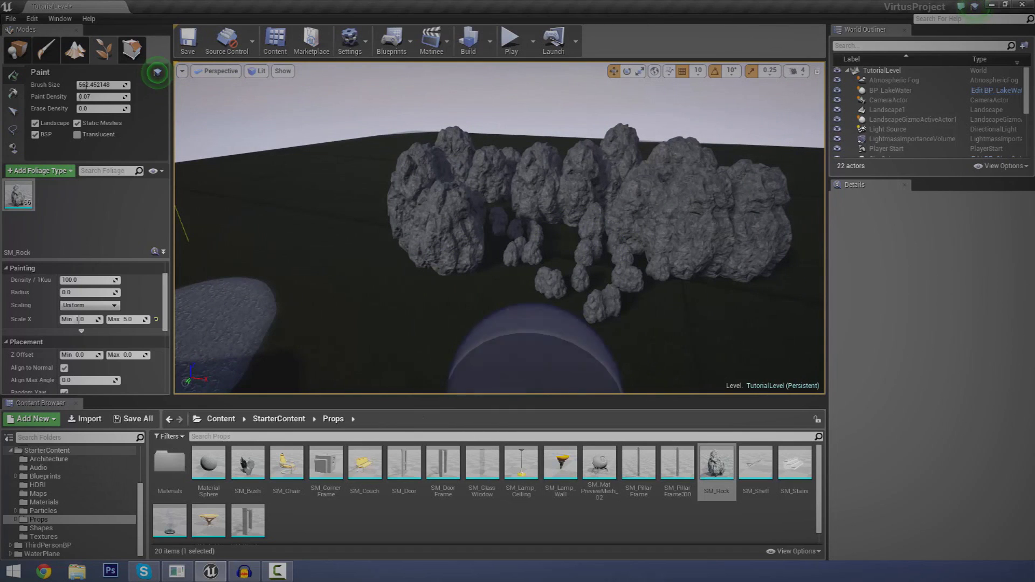
Search the whole Content folder for "tree" and add SM_PineTree as a foliage type
{"action": "left_click", "coordinate": [51, 451]}
{"action": "scroll", "coordinate": [50, 452], "scroll_direction": "up", "scroll_amount": 2}
{"action": "left_click", "coordinate": [51, 452]}
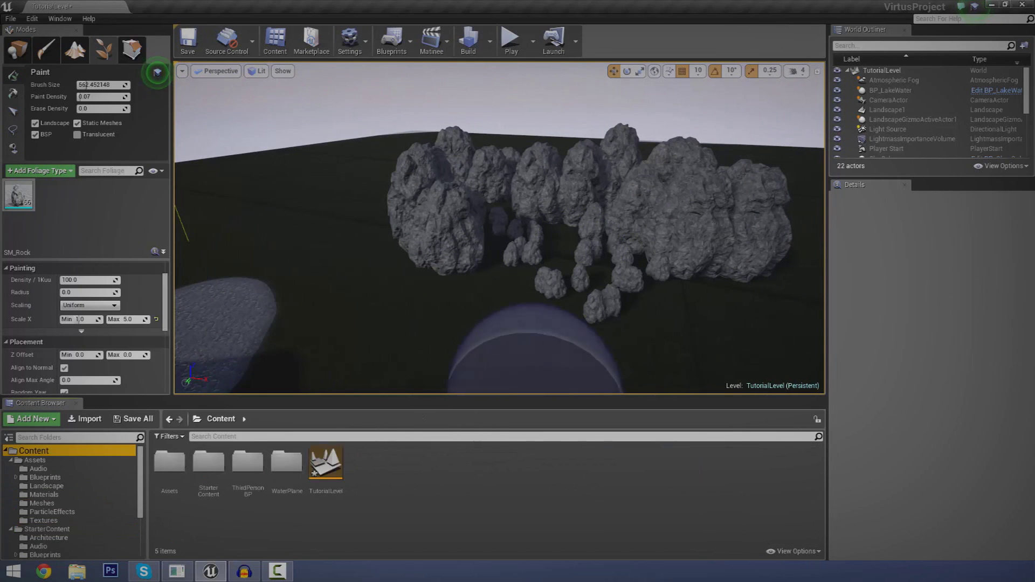
{"action": "left_click", "coordinate": [232, 437]}
{"action": "type", "text": "tree"}
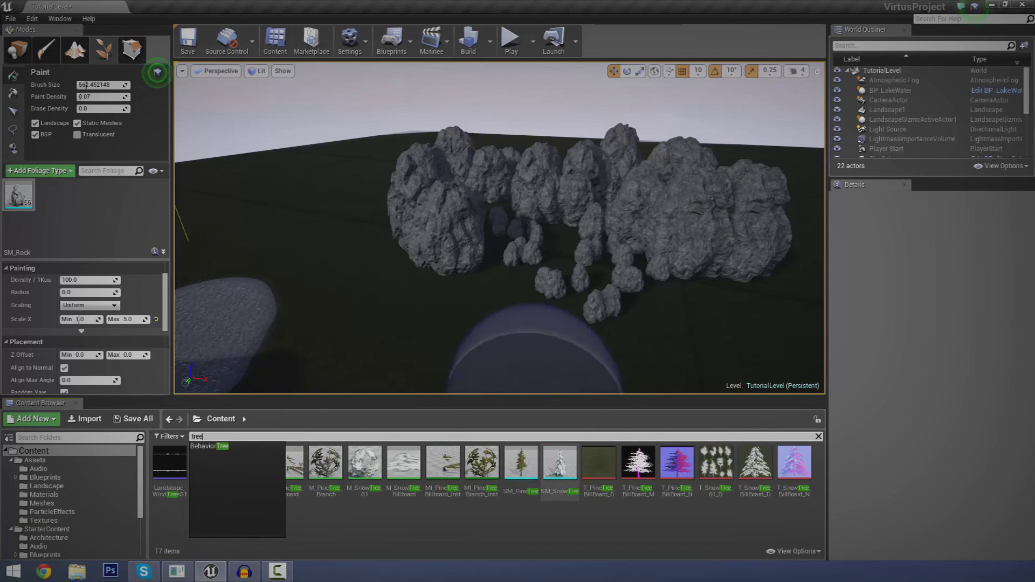
{"action": "left_click_drag", "start_coordinate": [521, 463], "coordinate": [126, 232]}
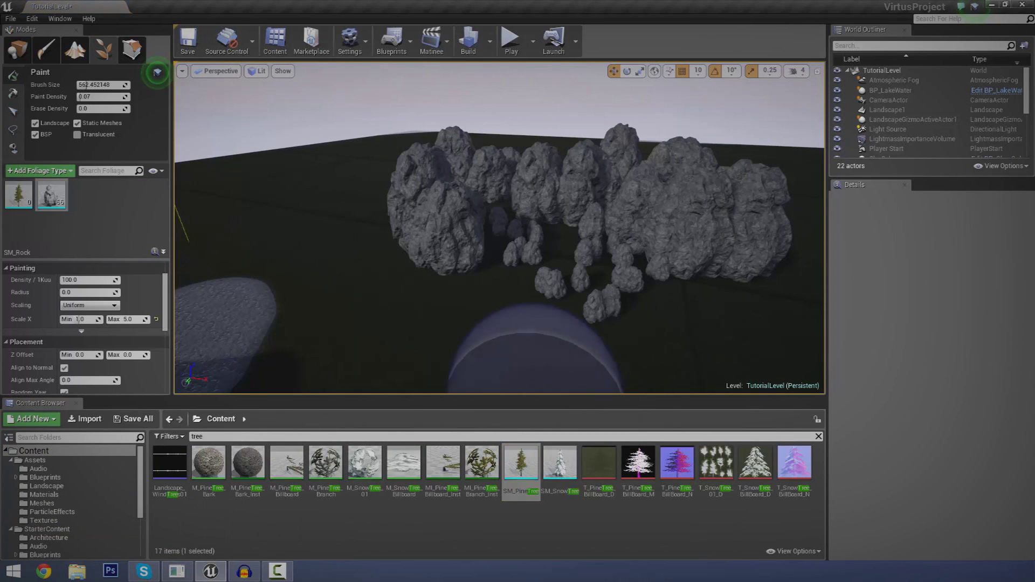
Paint pine trees together with rocks next to the rock cluster, and undo the painting
{"action": "key", "text": "s"}
{"action": "right_click_drag", "start_coordinate": [302, 200], "coordinate": [271, 191]}
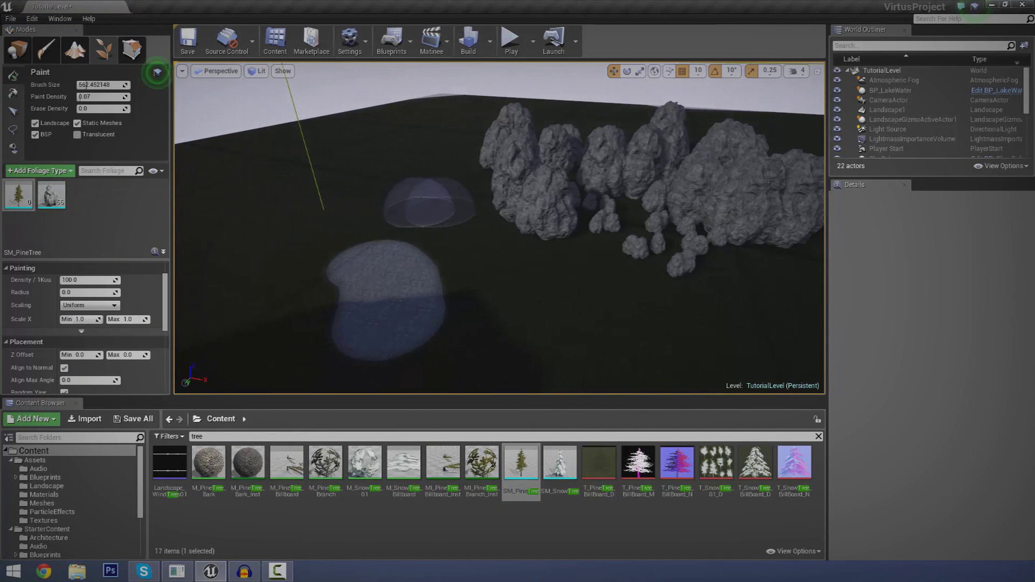
{"action": "mouse_move", "coordinate": [530, 232]}
{"action": "left_mouse_down"}
{"action": "mouse_move", "coordinate": [579, 319]}
{"action": "mouse_move", "coordinate": [692, 307]}
{"action": "mouse_move", "coordinate": [634, 221]}
{"action": "left_mouse_up"}
{"action": "key", "text": "w"}
{"action": "mouse_move", "coordinate": [634, 221]}
{"action": "right_mouse_down"}
{"action": "mouse_move", "coordinate": [660, 253]}
{"action": "mouse_move", "coordinate": [710, 223]}
{"action": "right_mouse_up"}
{"action": "key", "text": "d"}
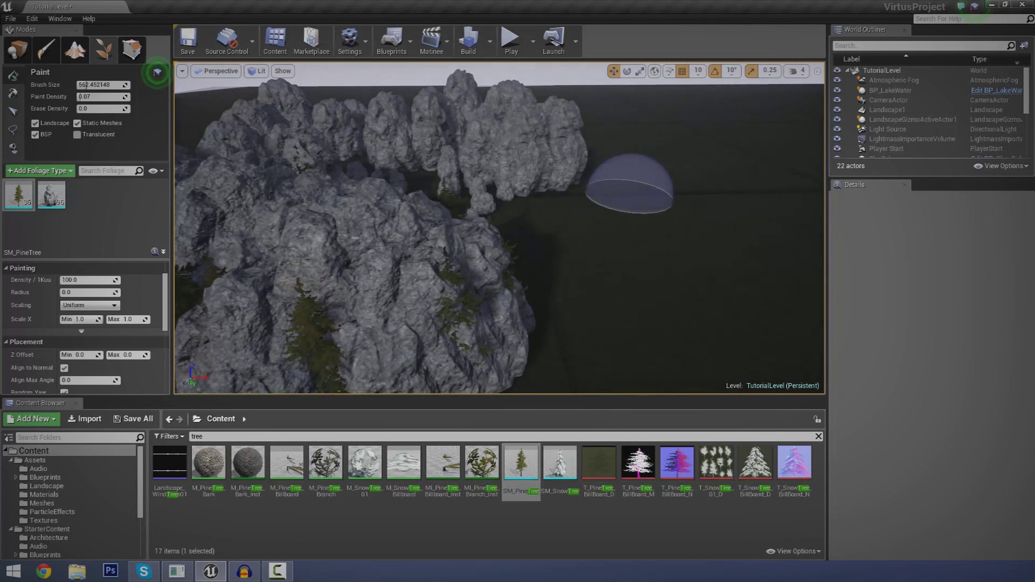
{"action": "key", "text": "ctrl+z"}
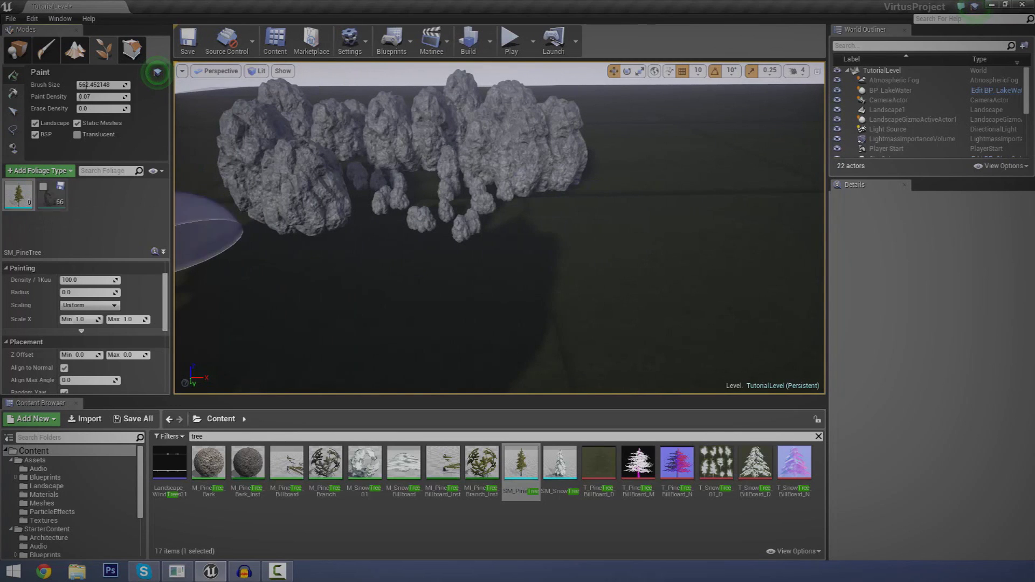
Paint a test group of pine trees without rocks on the open ground, and undo it
{"action": "key", "text": "w"}
{"action": "right_click_drag", "start_coordinate": [429, 213], "coordinate": [491, 219]}
{"action": "mouse_move", "coordinate": [443, 219]}
{"action": "left_mouse_down"}
{"action": "mouse_move", "coordinate": [567, 260]}
{"action": "mouse_move", "coordinate": [427, 304]}
{"action": "mouse_move", "coordinate": [539, 280]}
{"action": "left_mouse_up"}
{"action": "key", "text": "w"}
{"action": "mouse_move", "coordinate": [539, 281]}
{"action": "right_mouse_down"}
{"action": "mouse_move", "coordinate": [531, 302]}
{"action": "mouse_move", "coordinate": [415, 237]}
{"action": "mouse_move", "coordinate": [399, 286]}
{"action": "mouse_move", "coordinate": [450, 291]}
{"action": "right_mouse_up"}
{"action": "key", "text": "s"}
{"action": "key", "text": "w"}
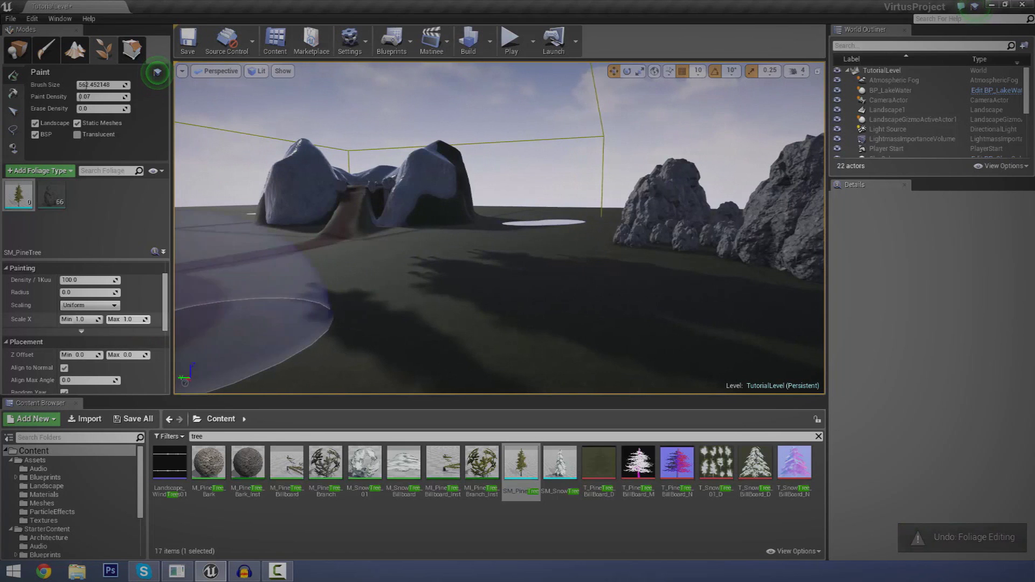
Set the maximum X scale of SM_PineTree to 3.0 and paint a grove of trees beside the rocks
{"action": "left_click", "coordinate": [129, 320]}
{"action": "type", "text": "3"}
{"action": "key", "text": "Return"}
{"action": "mouse_move", "coordinate": [426, 310]}
{"action": "right_mouse_down"}
{"action": "mouse_move", "coordinate": [434, 350]}
{"action": "mouse_move", "coordinate": [434, 291]}
{"action": "right_mouse_up"}
{"action": "key", "text": "s"}
{"action": "mouse_move", "coordinate": [481, 214]}
{"action": "left_mouse_down"}
{"action": "mouse_move", "coordinate": [761, 294]}
{"action": "mouse_move", "coordinate": [509, 283]}
{"action": "left_mouse_up"}
{"action": "mouse_move", "coordinate": [510, 283]}
{"action": "right_mouse_down"}
{"action": "mouse_move", "coordinate": [550, 224]}
{"action": "mouse_move", "coordinate": [550, 291]}
{"action": "mouse_move", "coordinate": [585, 289]}
{"action": "right_mouse_up"}
{"action": "key", "text": "w"}
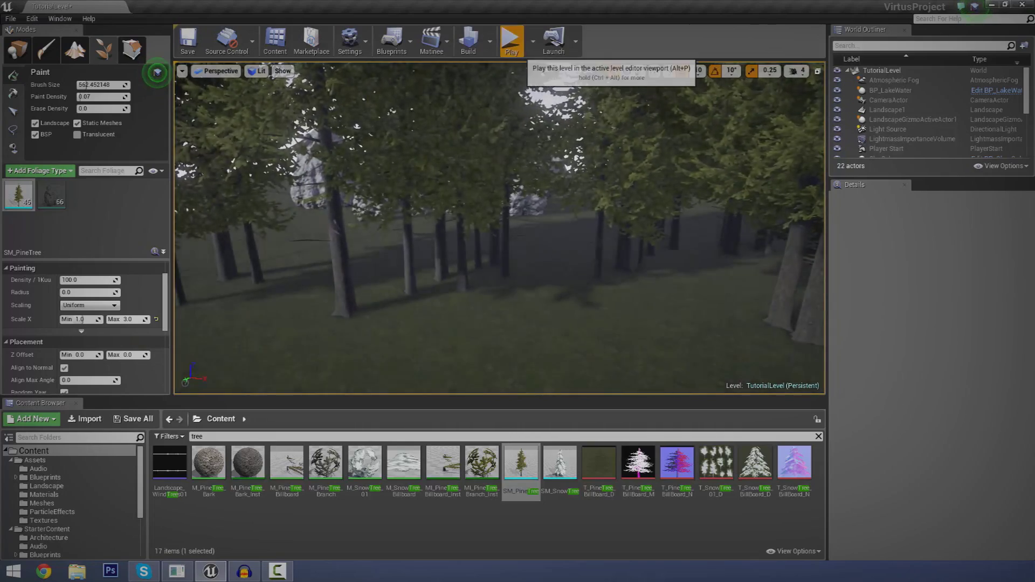
Play the level, run and jump the character past the rocks into the pine grove, and end the play session
{"action": "left_click", "coordinate": [512, 41]}
{"action": "key", "text": "w"}
{"action": "key", "text": "space"}
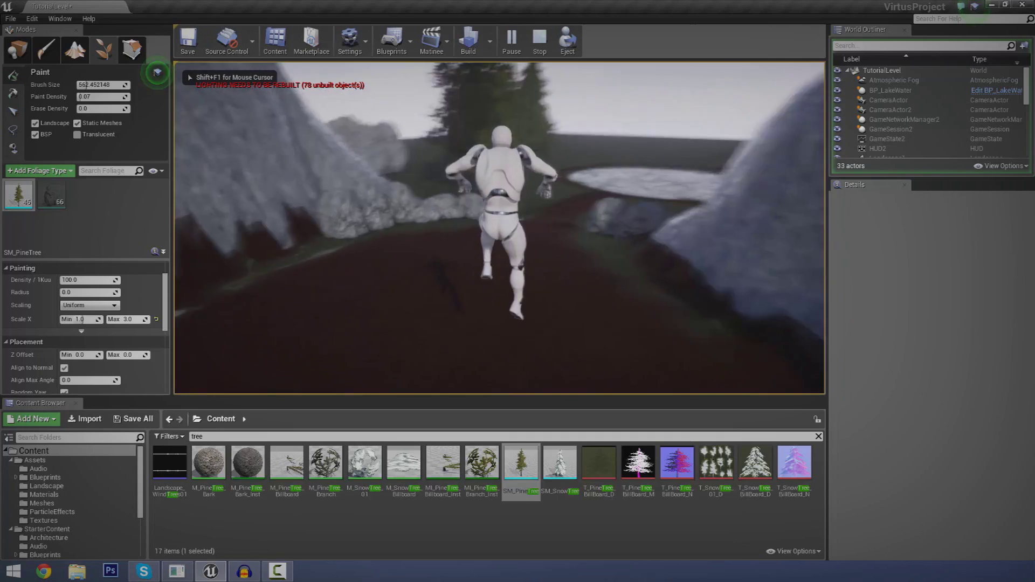
{"action": "key", "text": "space"}
{"action": "key", "text": "w"}
{"action": "key", "text": "space"}
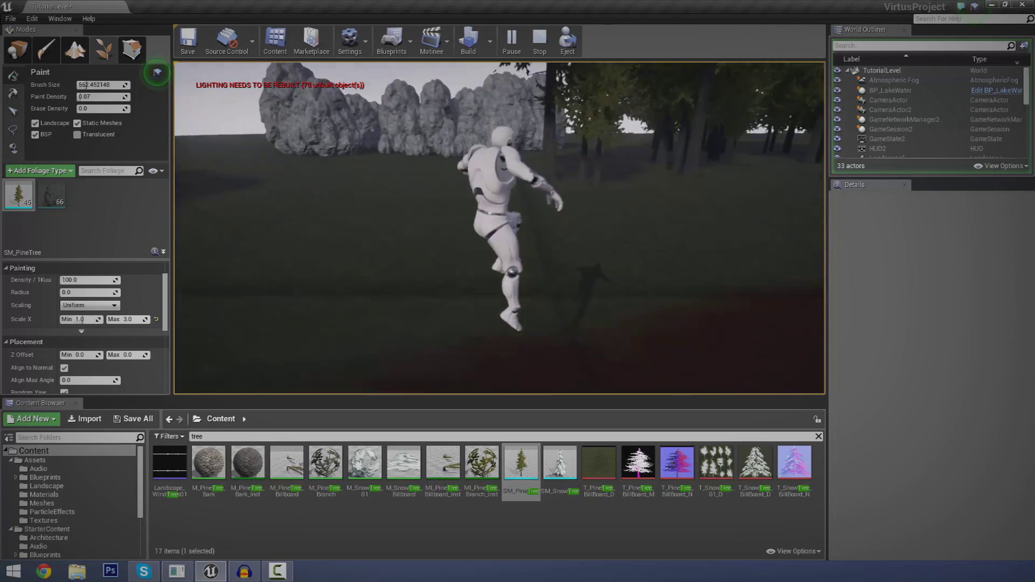
{"action": "key", "text": "w"}
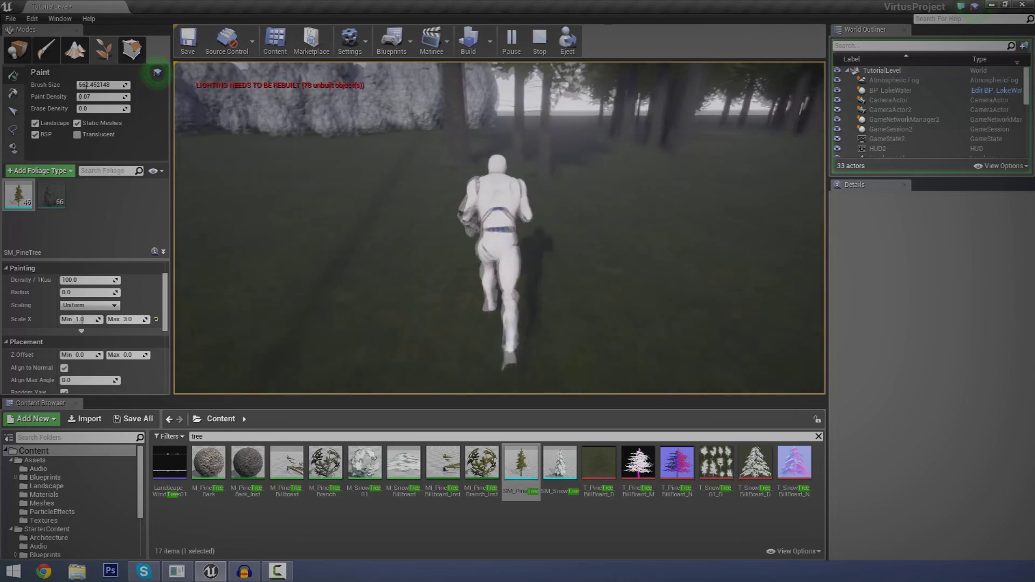
{"action": "key", "text": "w"}
{"action": "key", "text": "space"}
{"action": "key", "text": "space"}
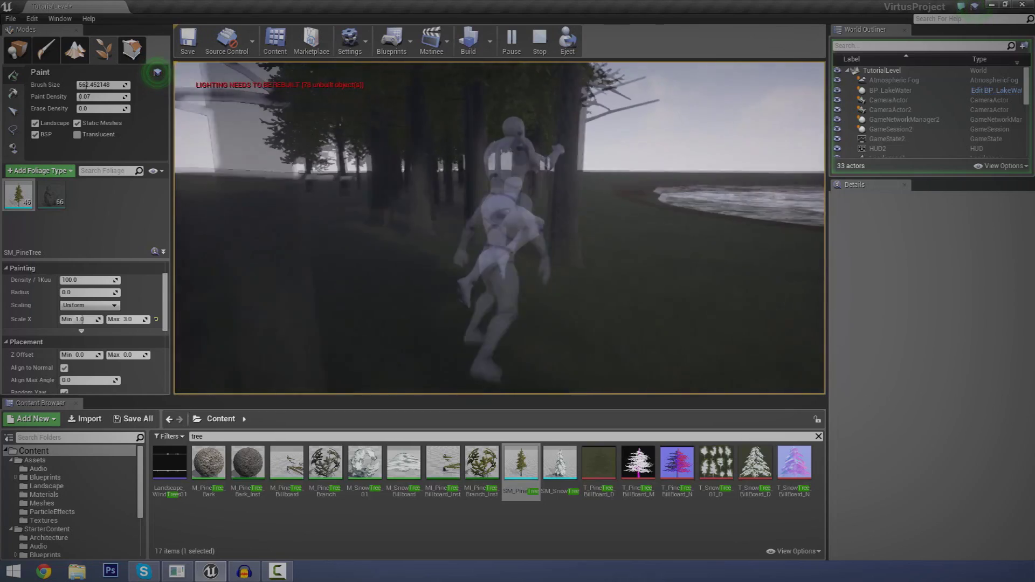
{"action": "key", "text": "Escape"}
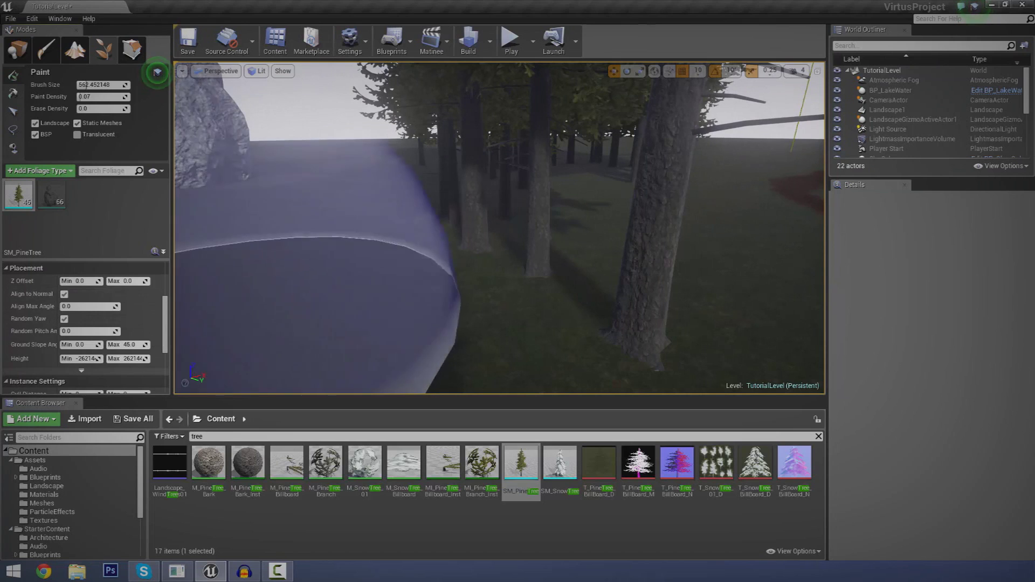
Examine the placement, instance and collision settings of SM_PineTree and view the painted grove from a distance
{"action": "scroll", "coordinate": [65, 321], "scroll_direction": "down", "scroll_amount": 3}
{"action": "scroll", "coordinate": [81, 323], "scroll_direction": "down", "scroll_amount": 2}
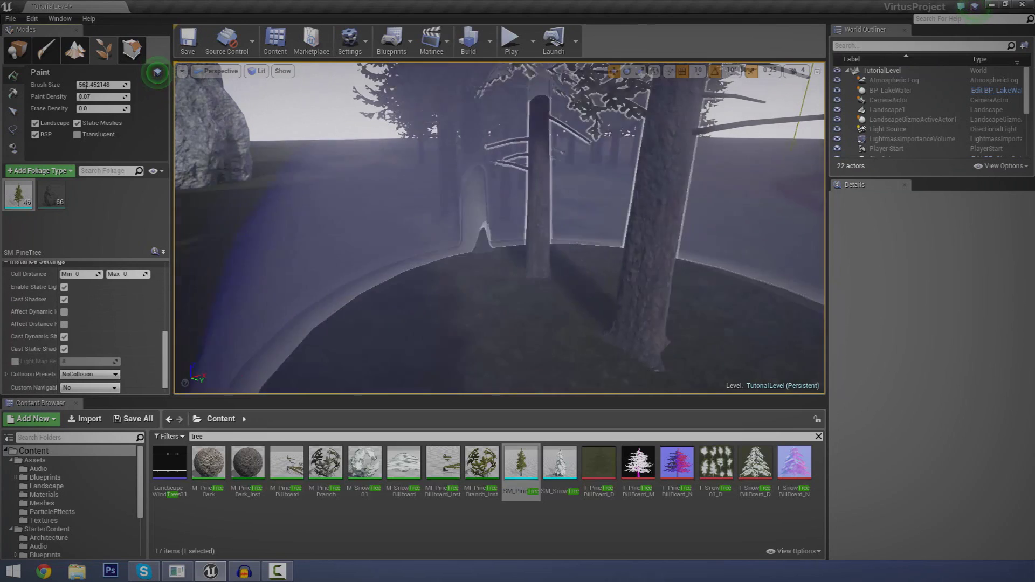
{"action": "mouse_move", "coordinate": [550, 269]}
{"action": "right_mouse_down"}
{"action": "mouse_move", "coordinate": [615, 248]}
{"action": "mouse_move", "coordinate": [658, 257]}
{"action": "mouse_move", "coordinate": [672, 291]}
{"action": "mouse_move", "coordinate": [641, 210]}
{"action": "right_mouse_up"}
{"action": "right_click_drag", "start_coordinate": [540, 242], "coordinate": [539, 242]}
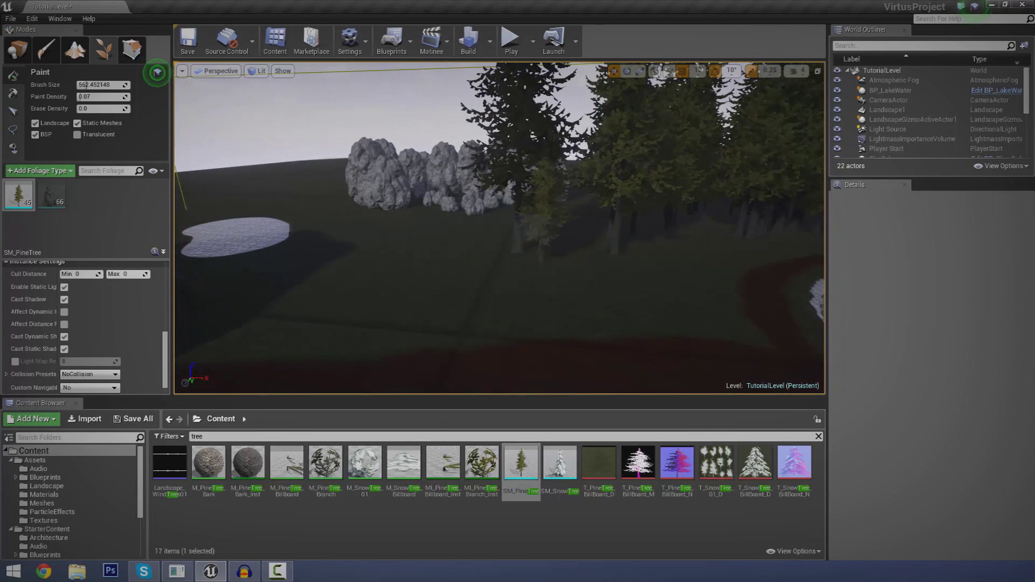
Undo the tree painting and remove the remaining foliage type together with all its instances
{"action": "key", "text": "ctrl+z"}
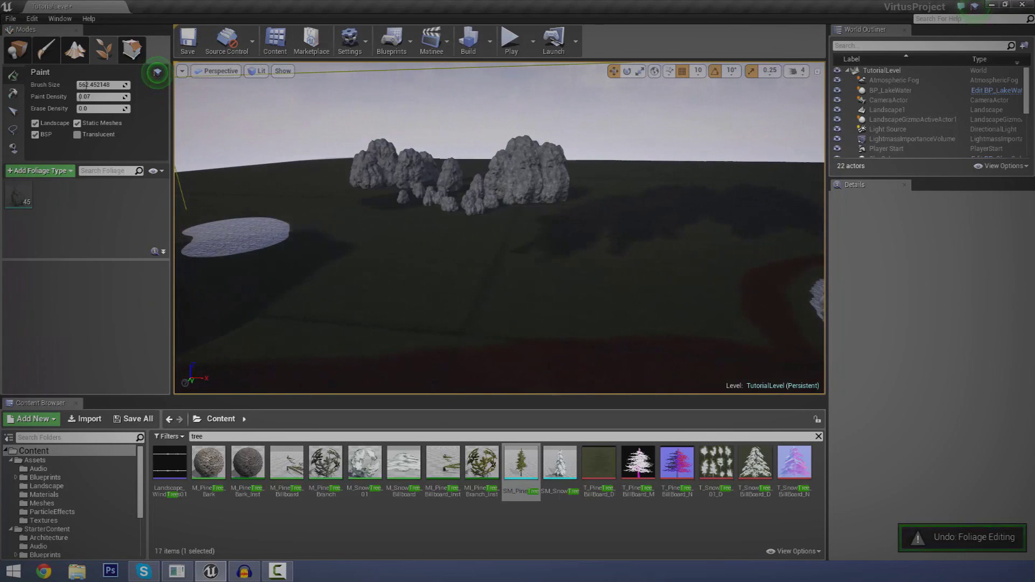
{"action": "left_click", "coordinate": [18, 194]}
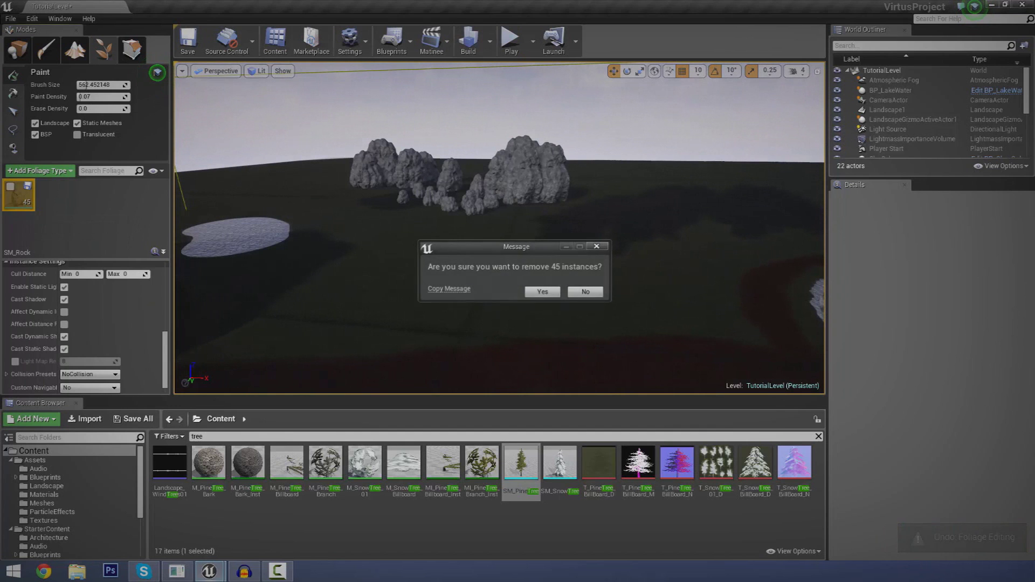
{"action": "left_click", "coordinate": [542, 292]}
Add SM_PineTree as a foliage type again, with a maximum X scale of 2.0 and a brush size of about 2070
{"action": "right_click_drag", "start_coordinate": [539, 269], "coordinate": [652, 275]}
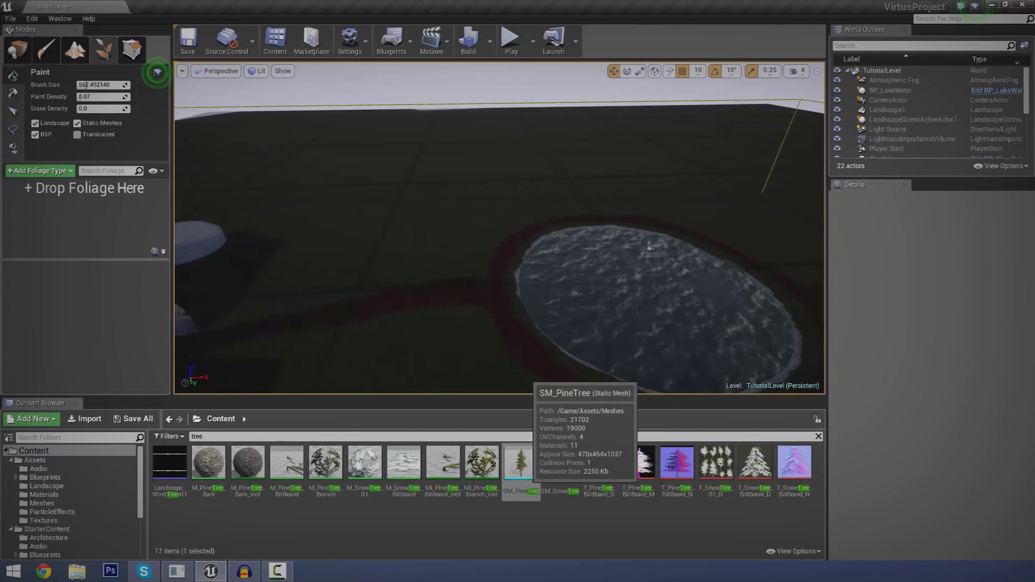
{"action": "left_click_drag", "start_coordinate": [521, 462], "coordinate": [80, 216]}
{"action": "right_click_drag", "start_coordinate": [500, 226], "coordinate": [579, 228]}
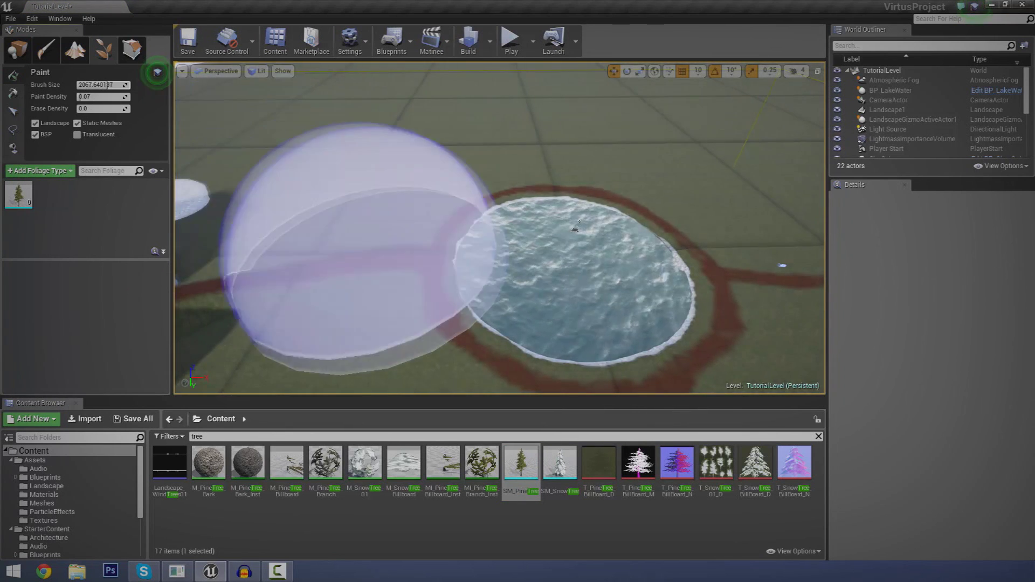
{"action": "left_click", "coordinate": [19, 195]}
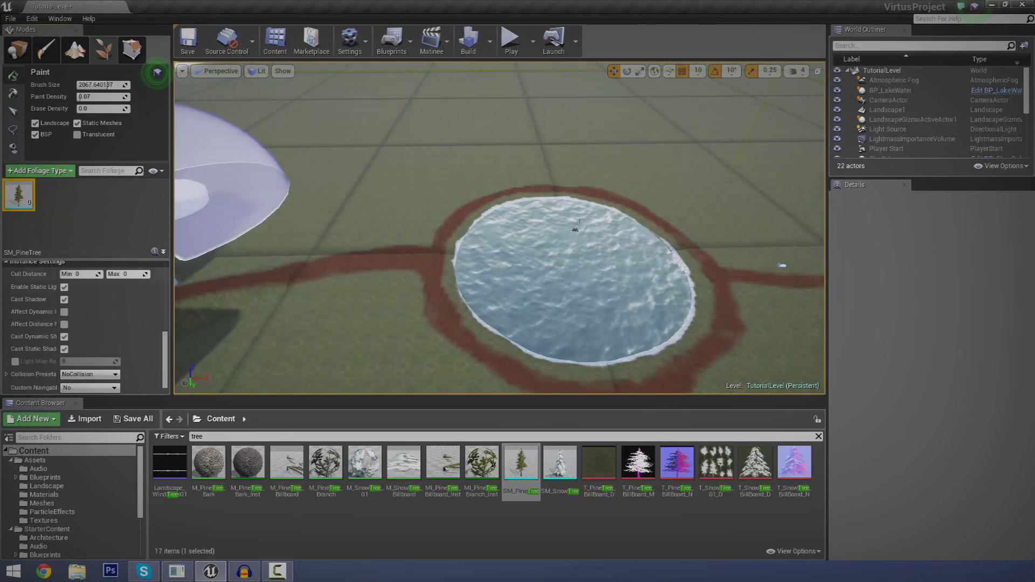
{"action": "scroll", "coordinate": [86, 329], "scroll_direction": "up", "scroll_amount": 5}
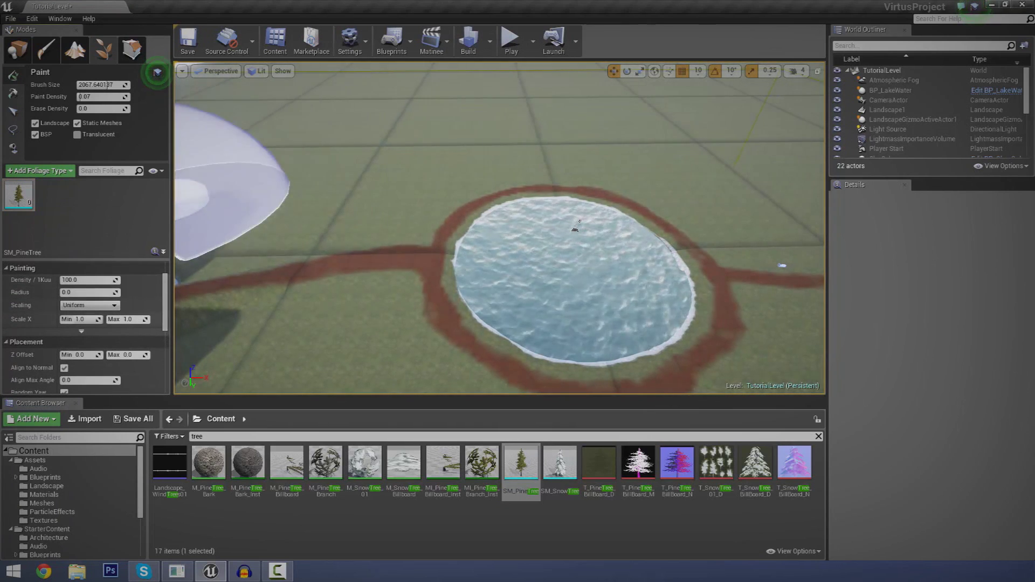
{"action": "type", "text": "2"}
{"action": "key", "text": "Return"}
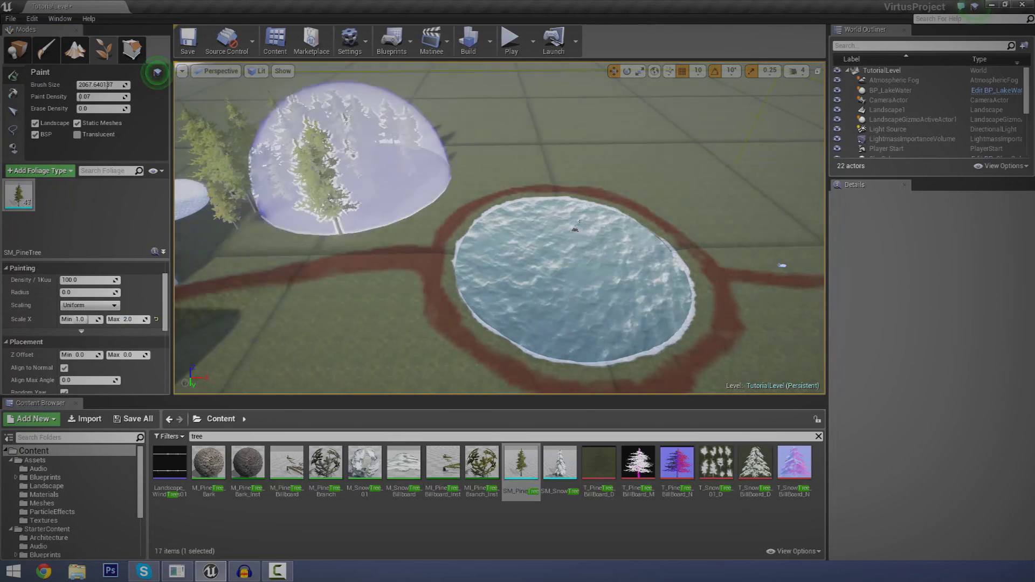
Paint a pine forest over the ground around the lake and its paths
{"action": "mouse_move", "coordinate": [349, 162]}
{"action": "left_mouse_down"}
{"action": "mouse_move", "coordinate": [439, 116]}
{"action": "mouse_move", "coordinate": [536, 128]}
{"action": "mouse_move", "coordinate": [680, 124]}
{"action": "mouse_move", "coordinate": [755, 184]}
{"action": "left_mouse_up"}
{"action": "mouse_move", "coordinate": [755, 186]}
{"action": "right_mouse_down"}
{"action": "mouse_move", "coordinate": [808, 151]}
{"action": "mouse_move", "coordinate": [566, 156]}
{"action": "right_mouse_up"}
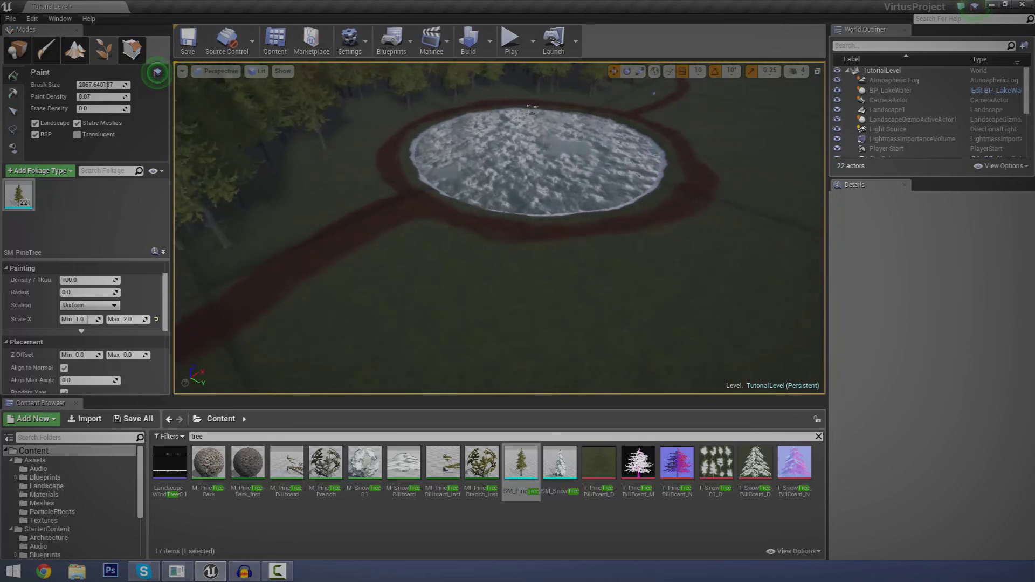
{"action": "right_click_drag", "start_coordinate": [656, 188], "coordinate": [656, 169]}
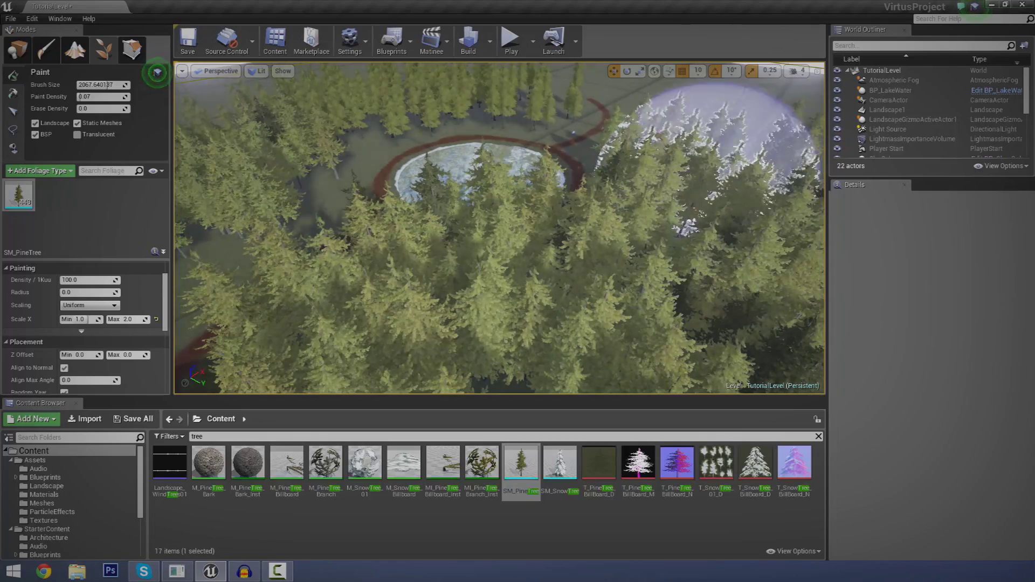
{"action": "right_click_drag", "start_coordinate": [657, 170], "coordinate": [809, 130]}
{"action": "right_click_drag", "start_coordinate": [656, 170], "coordinate": [771, 174]}
{"action": "right_click_drag", "start_coordinate": [667, 137], "coordinate": [669, 134]}
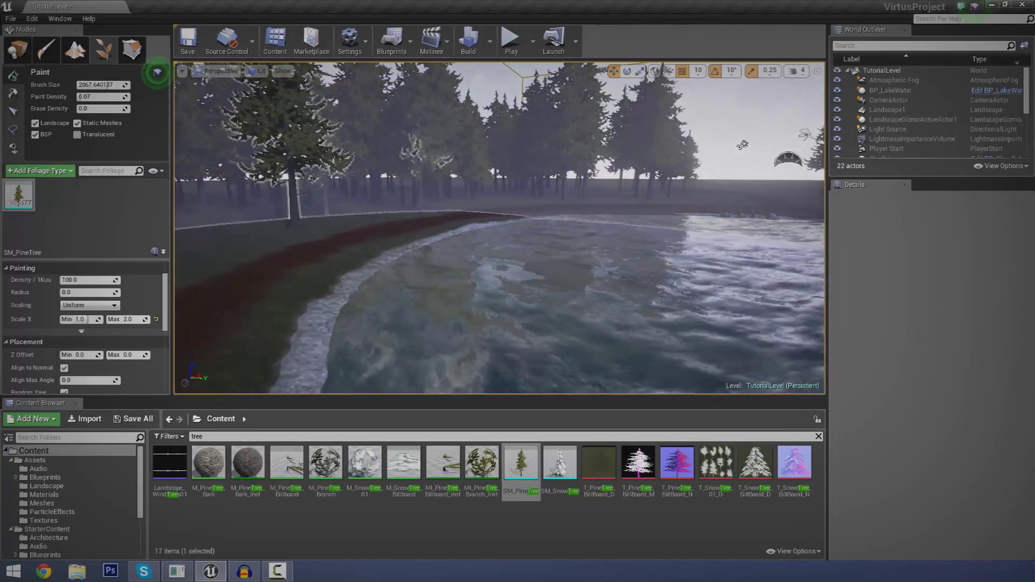
{"action": "left_click", "coordinate": [490, 452]}
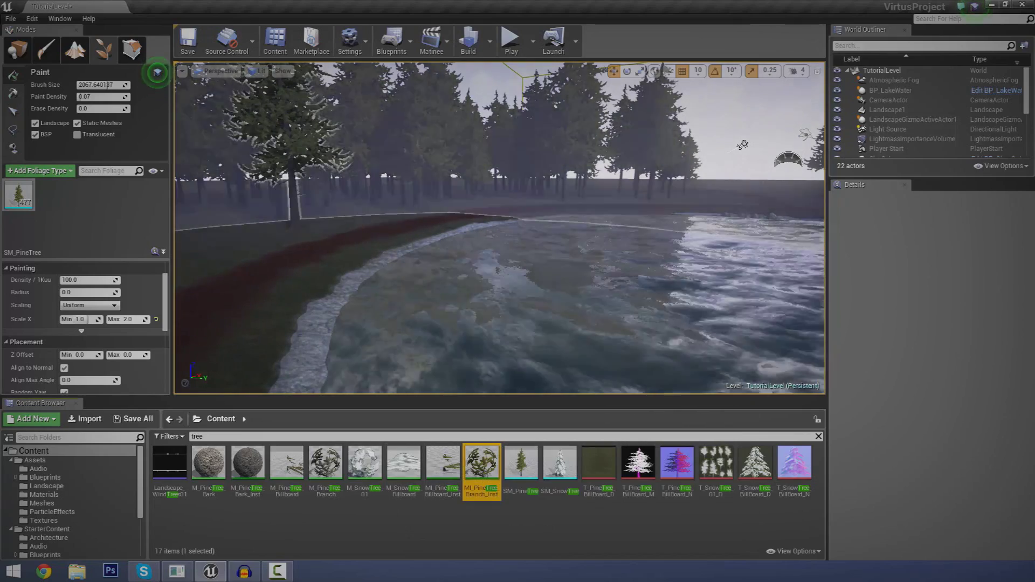
Search the project content for "rock", add SM_Rock as a foliage type, and deactivate SM_PineTree for painting
{"action": "left_click", "coordinate": [222, 449]}
{"action": "left_click", "coordinate": [225, 437]}
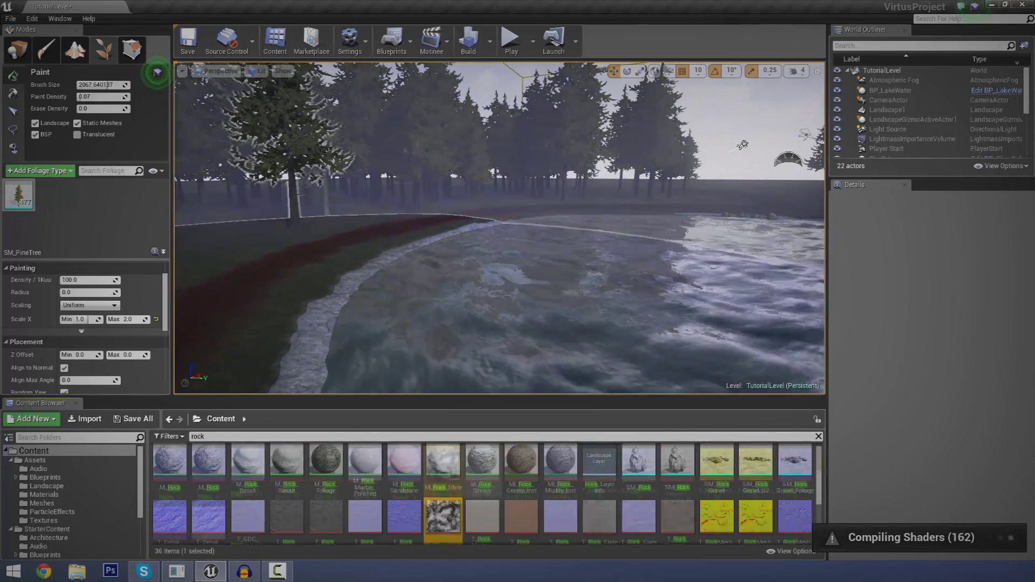
{"action": "left_click", "coordinate": [677, 465]}
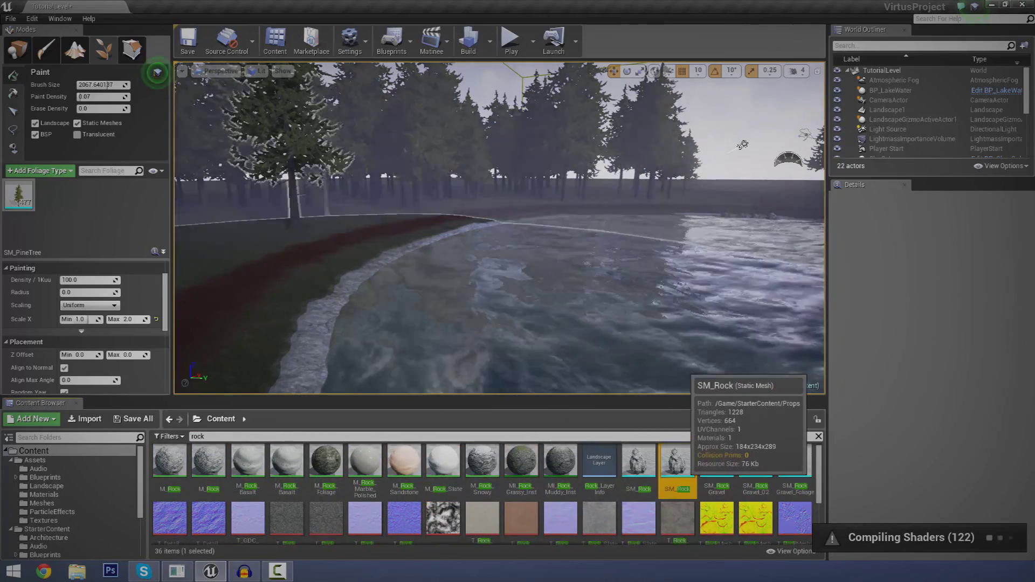
{"action": "left_click_drag", "start_coordinate": [677, 465], "coordinate": [54, 202]}
{"action": "left_click", "coordinate": [10, 188]}
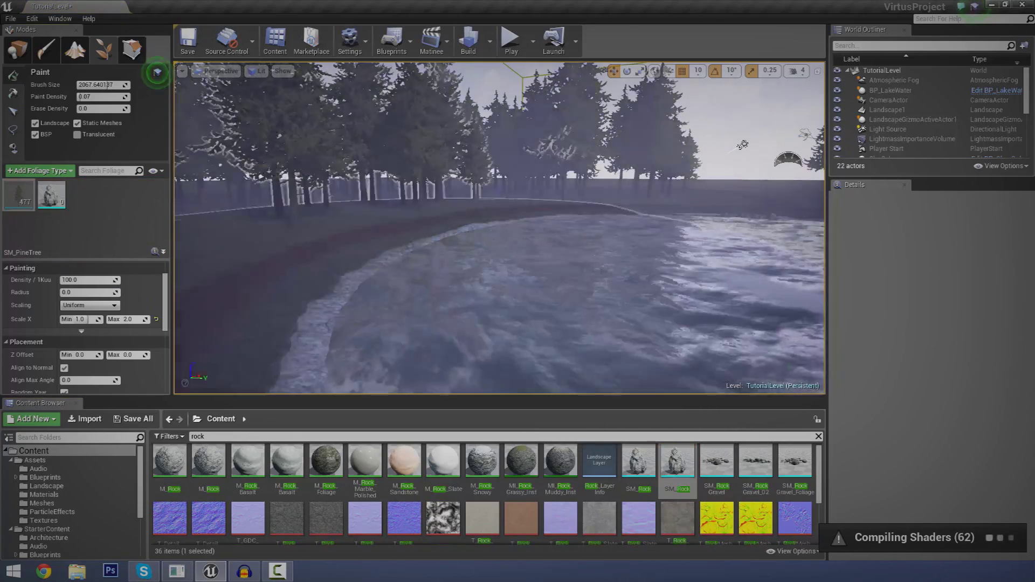
Reduce the foliage brush size to about 350 for painting beside the raised path leading to the mountains
{"action": "right_click_drag", "start_coordinate": [486, 226], "coordinate": [507, 248]}
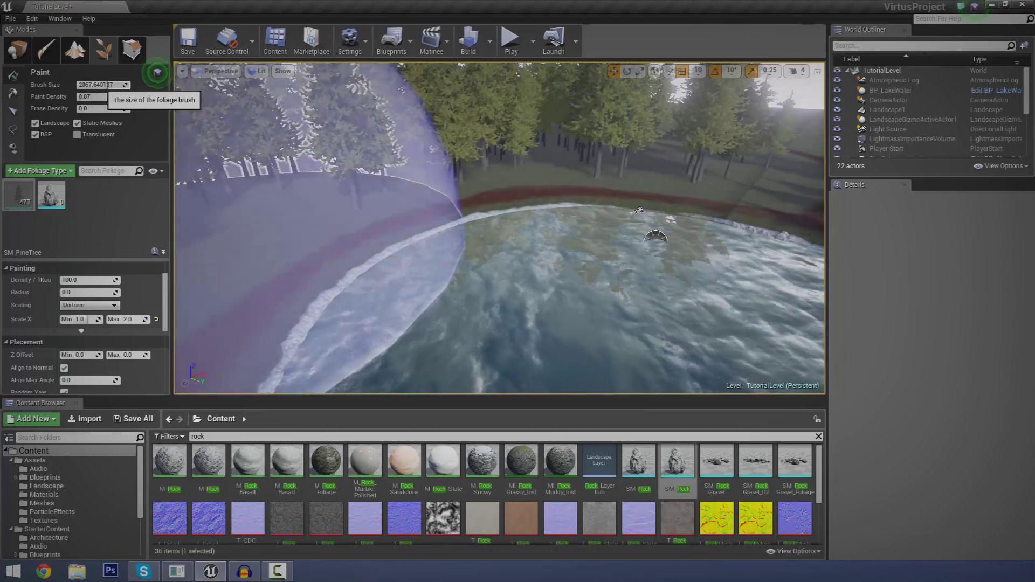
{"action": "left_click_drag", "start_coordinate": [104, 86], "coordinate": [79, 85]}
{"action": "mouse_move", "coordinate": [345, 215]}
{"action": "right_mouse_down"}
{"action": "mouse_move", "coordinate": [232, 208]}
{"action": "mouse_move", "coordinate": [205, 200]}
{"action": "mouse_move", "coordinate": [200, 181]}
{"action": "mouse_move", "coordinate": [197, 192]}
{"action": "right_mouse_up"}
{"action": "key", "text": "w"}
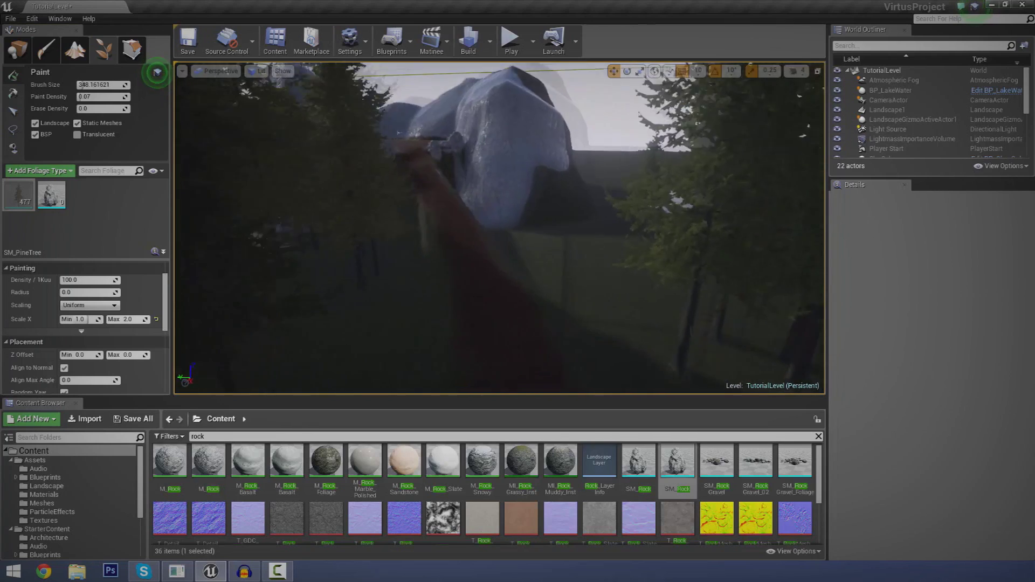
{"action": "right_click_drag", "start_coordinate": [451, 232], "coordinate": [420, 229]}
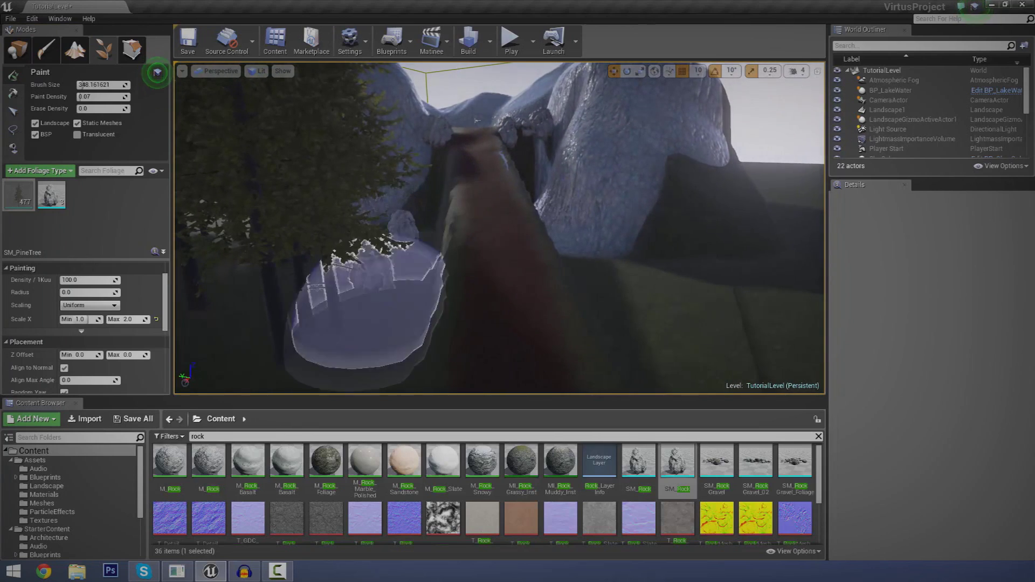
Try painting a few rocks beside the raised path, and undo the strokes
{"action": "left_click_drag", "start_coordinate": [360, 318], "coordinate": [387, 264]}
{"action": "mouse_move", "coordinate": [387, 264]}
{"action": "right_mouse_down"}
{"action": "mouse_move", "coordinate": [356, 240]}
{"action": "mouse_move", "coordinate": [340, 269]}
{"action": "right_mouse_up"}
{"action": "key", "text": "w"}
{"action": "key", "text": "s"}
{"action": "mouse_move", "coordinate": [407, 226]}
{"action": "right_mouse_down"}
{"action": "mouse_move", "coordinate": [378, 232]}
{"action": "mouse_move", "coordinate": [378, 243]}
{"action": "right_mouse_up"}
{"action": "key", "text": "ctrl+z"}
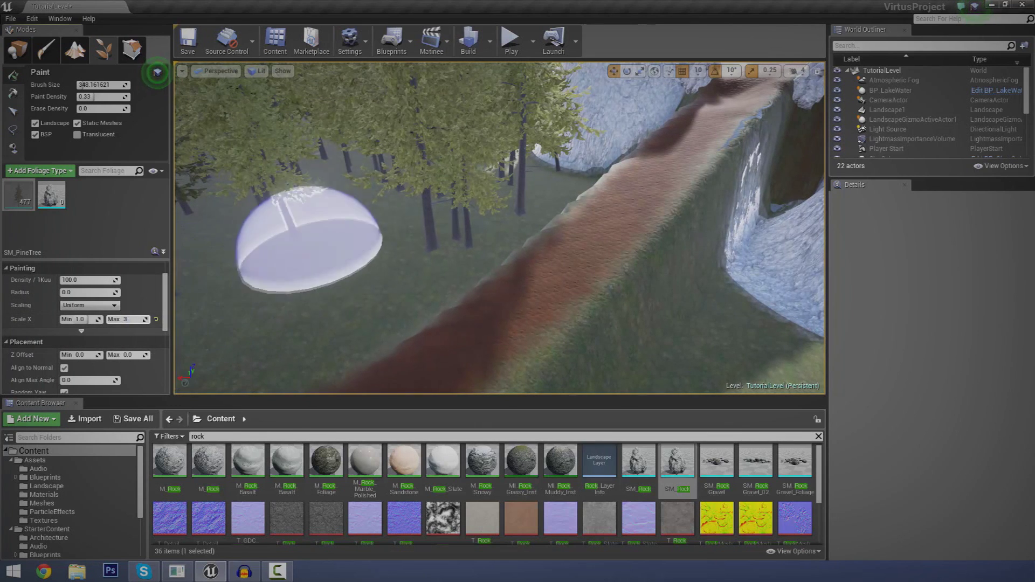
Set the paint density to 0.33 and the maximum X scale in the displayed foliage settings to 3
{"action": "key", "text": "Return"}
{"action": "left_click_drag", "start_coordinate": [165, 303], "coordinate": [165, 313]}
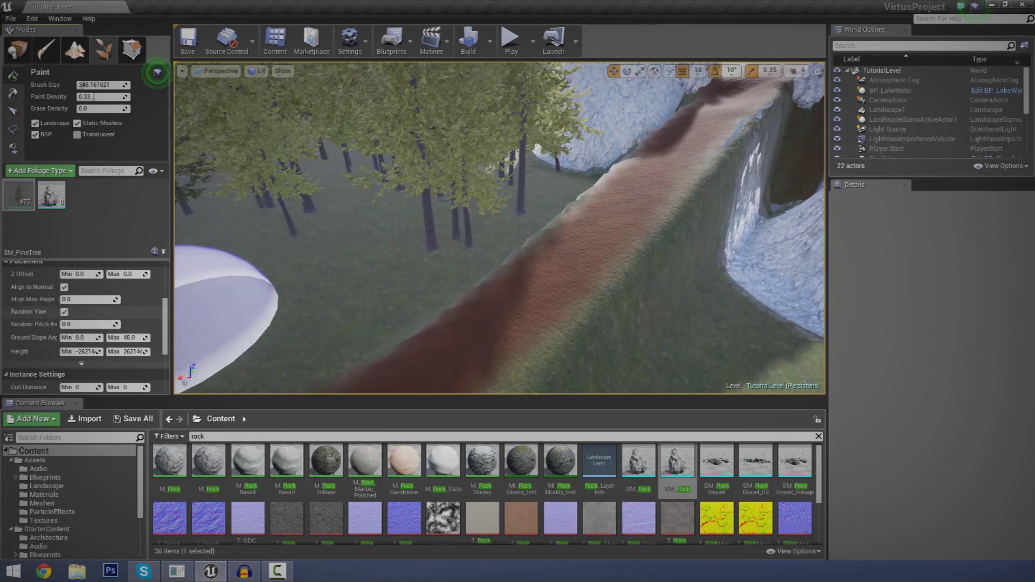
Paint dense rows of SM_Rock foliage along both sides of the raised path
{"action": "right_click_drag", "start_coordinate": [534, 230], "coordinate": [636, 248]}
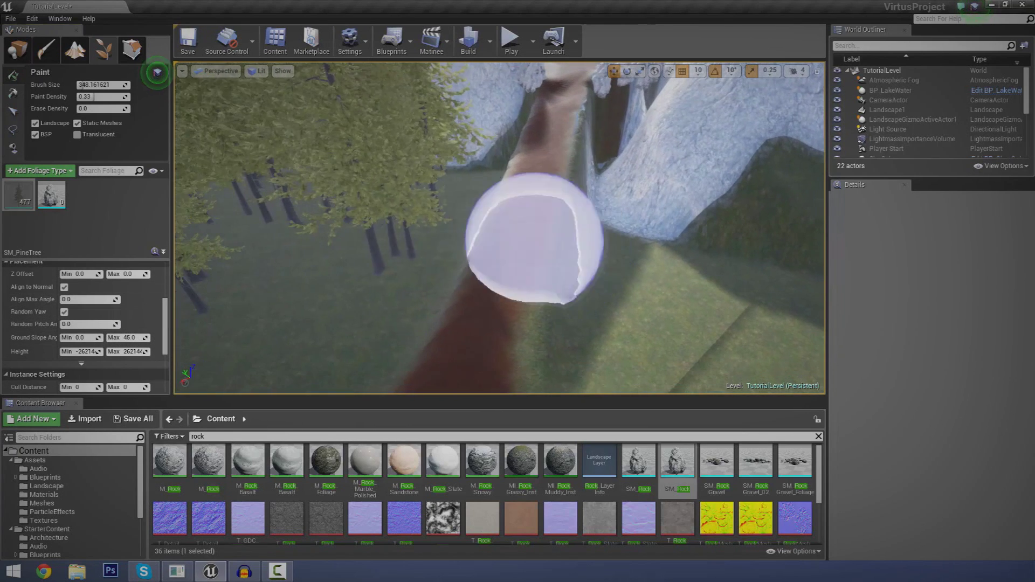
{"action": "mouse_move", "coordinate": [446, 186]}
{"action": "left_mouse_down"}
{"action": "mouse_move", "coordinate": [408, 262]}
{"action": "mouse_move", "coordinate": [289, 336]}
{"action": "left_mouse_up"}
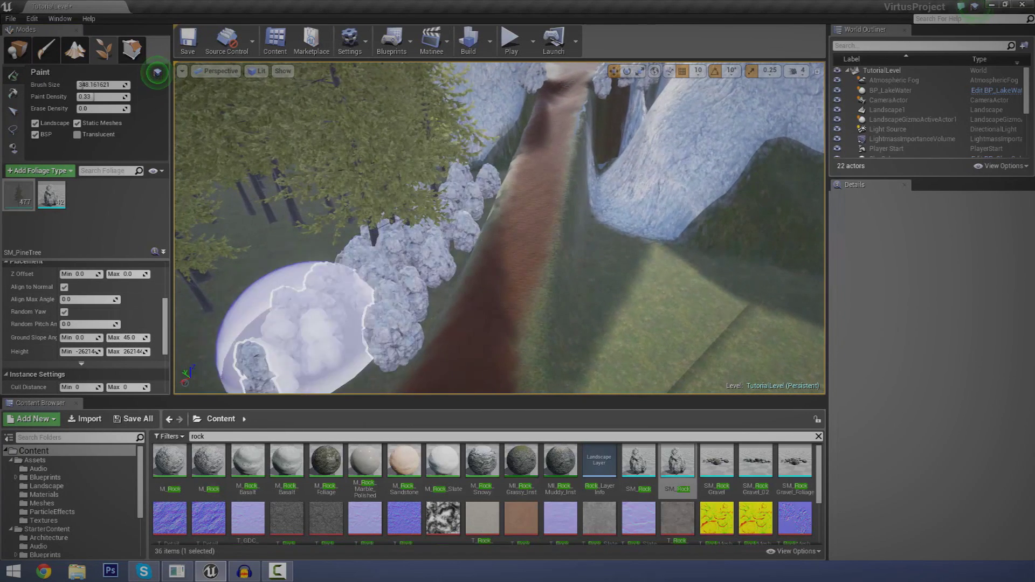
{"action": "mouse_move", "coordinate": [631, 200]}
{"action": "left_mouse_down"}
{"action": "mouse_move", "coordinate": [625, 258]}
{"action": "mouse_move", "coordinate": [653, 297]}
{"action": "mouse_move", "coordinate": [739, 300]}
{"action": "mouse_move", "coordinate": [642, 232]}
{"action": "left_mouse_up"}
{"action": "mouse_move", "coordinate": [641, 231]}
{"action": "right_mouse_down"}
{"action": "mouse_move", "coordinate": [432, 227]}
{"action": "mouse_move", "coordinate": [636, 232]}
{"action": "mouse_move", "coordinate": [701, 221]}
{"action": "mouse_move", "coordinate": [707, 251]}
{"action": "right_mouse_up"}
{"action": "key", "text": "w"}
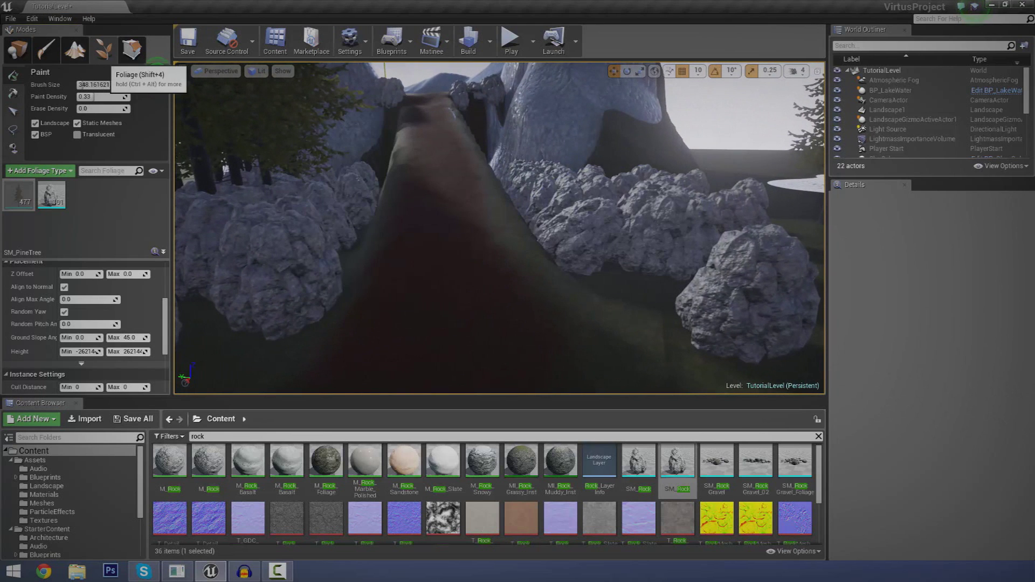
Switch to landscape painting with the Rock layer, and enlarge the brush size to about 892
{"action": "left_click", "coordinate": [78, 54]}
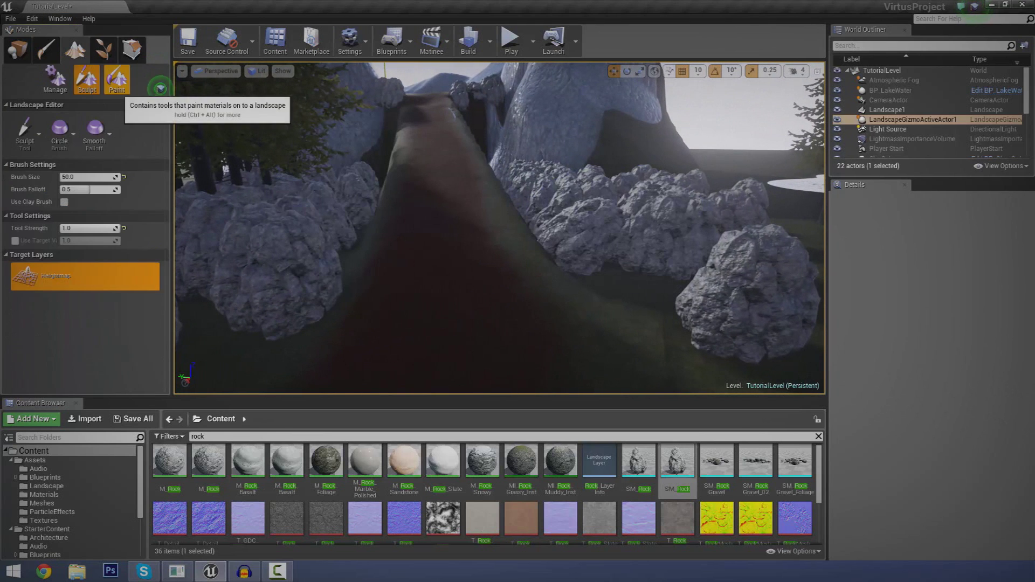
{"action": "left_click", "coordinate": [117, 79]}
{"action": "mouse_move", "coordinate": [517, 237]}
{"action": "right_mouse_down"}
{"action": "mouse_move", "coordinate": [456, 242]}
{"action": "mouse_move", "coordinate": [477, 261]}
{"action": "right_mouse_up"}
{"action": "key", "text": "s"}
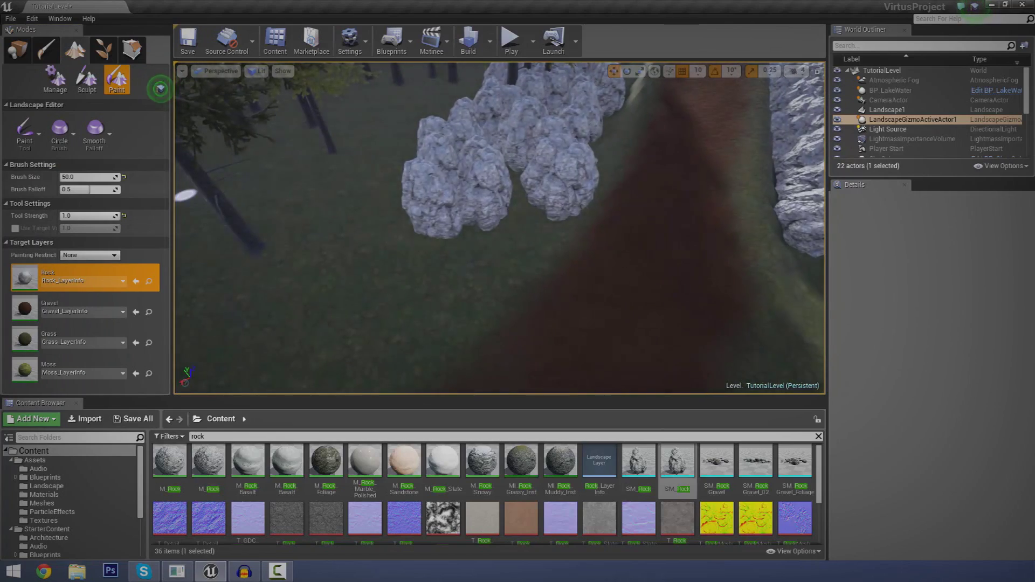
{"action": "key", "text": "bracketright"}
{"action": "key", "text": "bracketright"}
{"action": "key", "text": "bracketright"}
{"action": "key", "text": "bracketright"}
{"action": "key", "text": "bracketright"}
{"action": "key", "text": "bracketright"}
{"action": "key", "text": "bracketright"}
{"action": "key", "text": "bracketright"}
{"action": "key", "text": "bracketright"}
{"action": "key", "text": "bracketright"}
{"action": "key", "text": "bracketright"}
{"action": "key", "text": "bracketright"}
{"action": "key", "text": "bracketright"}
{"action": "key", "text": "bracketright"}
{"action": "key", "text": "bracketright"}
{"action": "key", "text": "bracketright"}
{"action": "key", "text": "bracketright"}
{"action": "key", "text": "bracketright"}
{"action": "key", "text": "bracketright"}
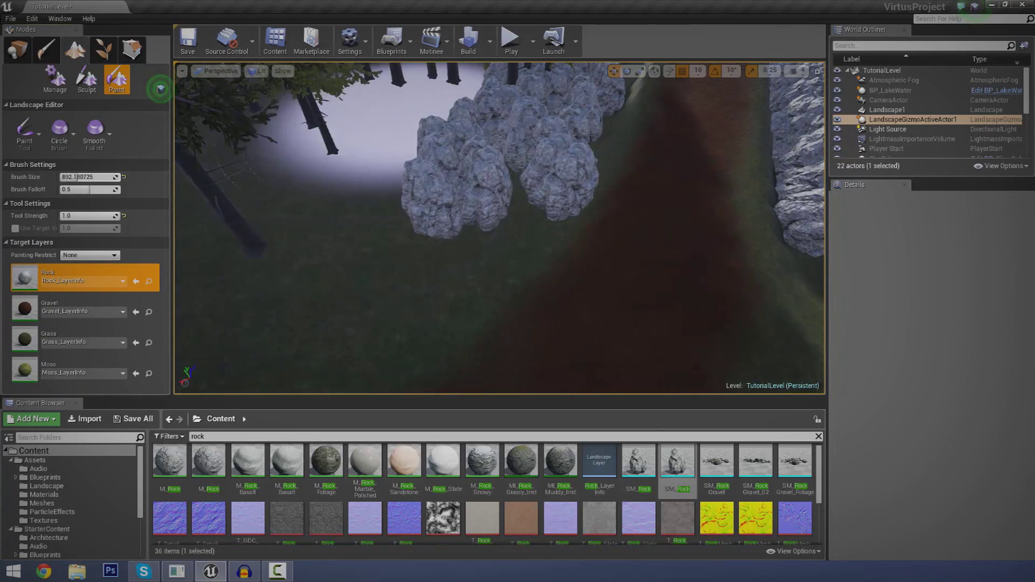
Try painting the Rock layer on the ground around the rocks, and undo it together with the rock foliage on both sides of the path
{"action": "left_click_drag", "start_coordinate": [470, 124], "coordinate": [351, 302]}
{"action": "key", "text": "w"}
{"action": "mouse_move", "coordinate": [345, 302]}
{"action": "right_mouse_down"}
{"action": "mouse_move", "coordinate": [383, 280]}
{"action": "mouse_move", "coordinate": [378, 210]}
{"action": "mouse_move", "coordinate": [426, 216]}
{"action": "mouse_move", "coordinate": [415, 230]}
{"action": "mouse_move", "coordinate": [490, 224]}
{"action": "mouse_move", "coordinate": [464, 243]}
{"action": "mouse_move", "coordinate": [458, 229]}
{"action": "right_mouse_up"}
{"action": "key", "text": "s"}
{"action": "key", "text": "w"}
{"action": "key", "text": "w"}
{"action": "key", "text": "s"}
{"action": "key", "text": "ctrl+z"}
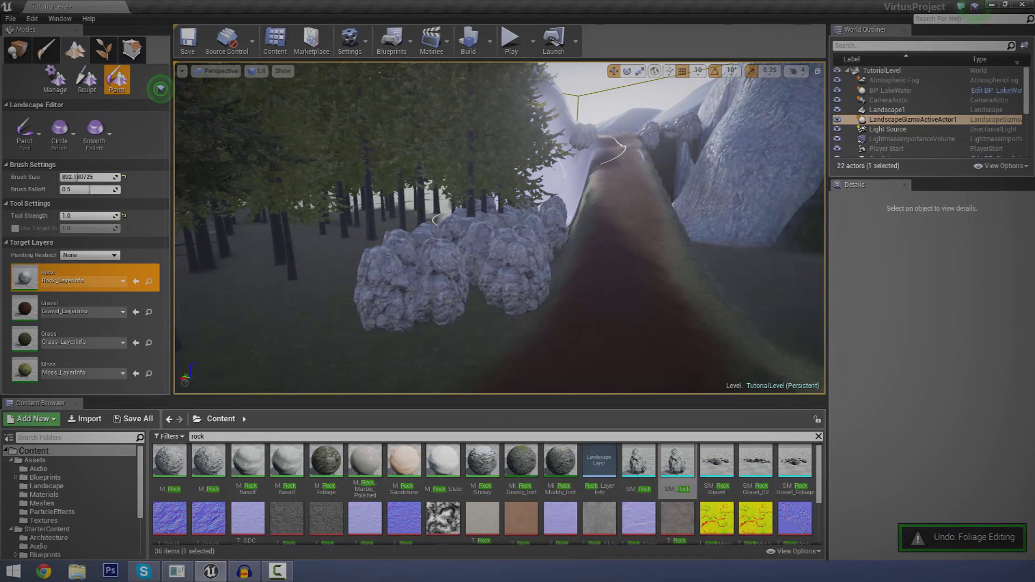
{"action": "key", "text": "ctrl+z"}
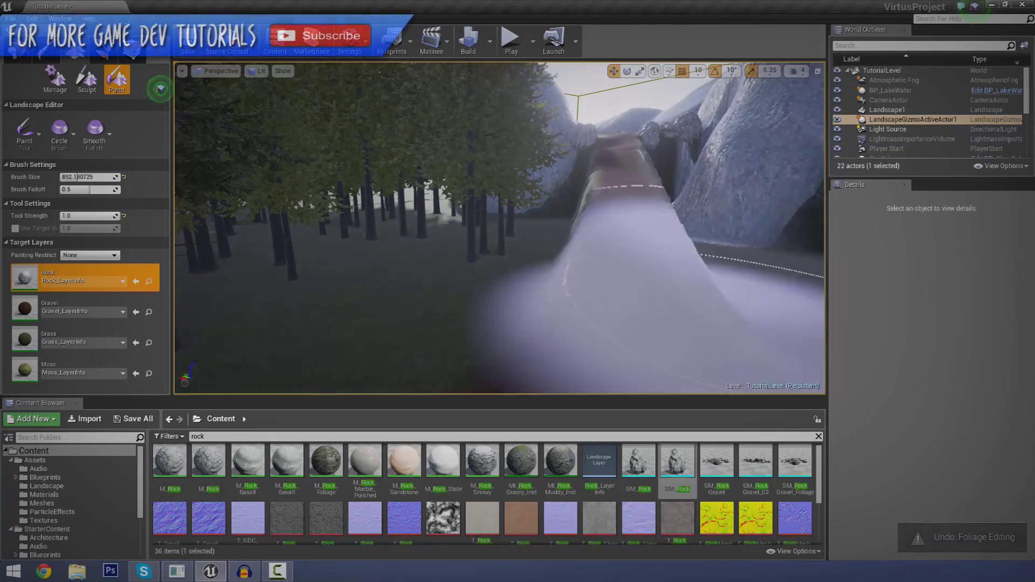